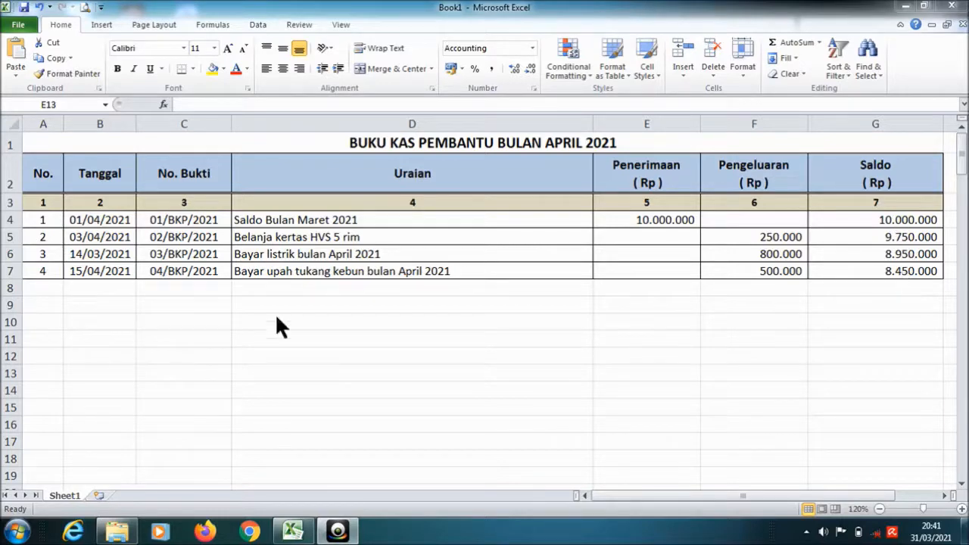
Step: Start a new entry in row 8 with number 5 and the date 16-4-21
{"action": "left_click", "coordinate": [44, 287]}
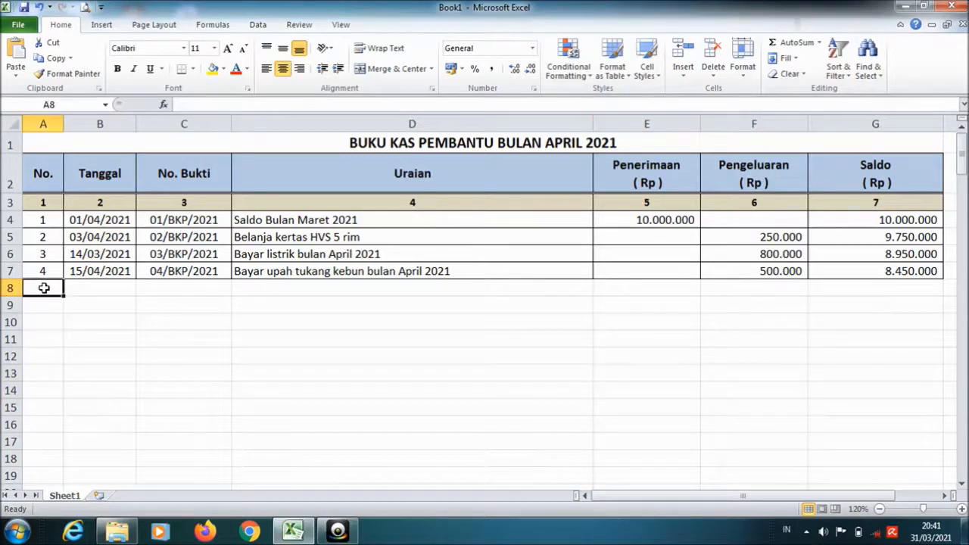
{"action": "type", "text": "5"}
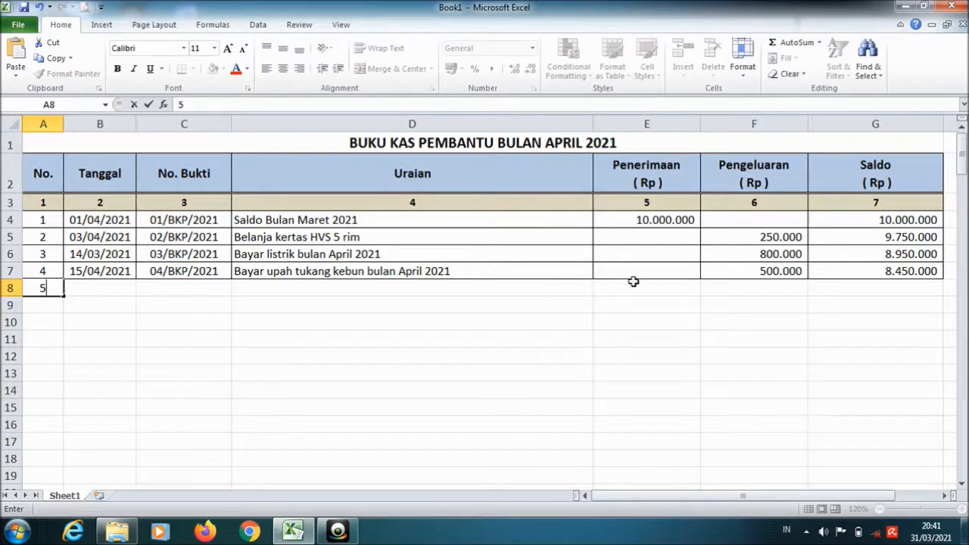
{"action": "left_click", "coordinate": [881, 289]}
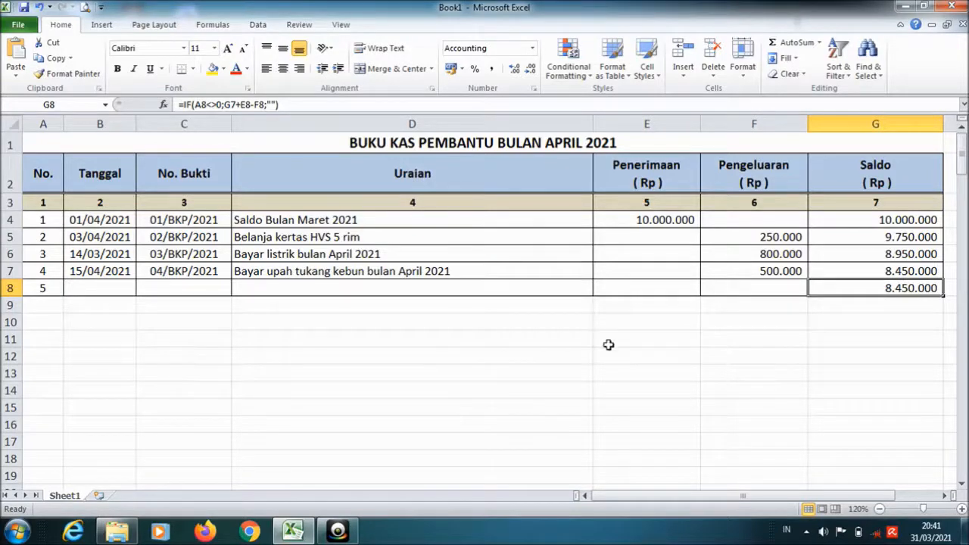
{"action": "left_click", "coordinate": [85, 288]}
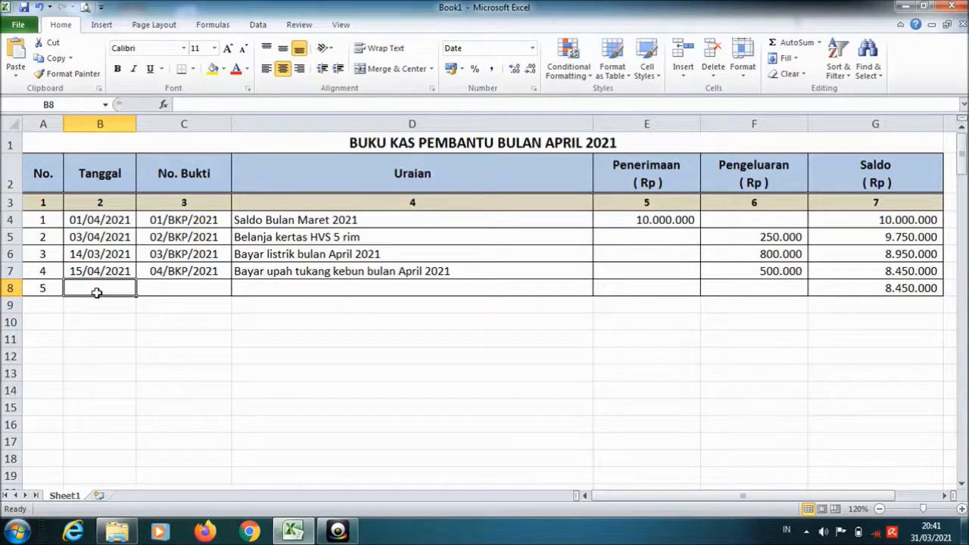
{"action": "type", "text": "16-4-21"}
Step: Copy the receipt number from C7 into C8 and change it to 05/BKP/2021
{"action": "left_click", "coordinate": [179, 271]}
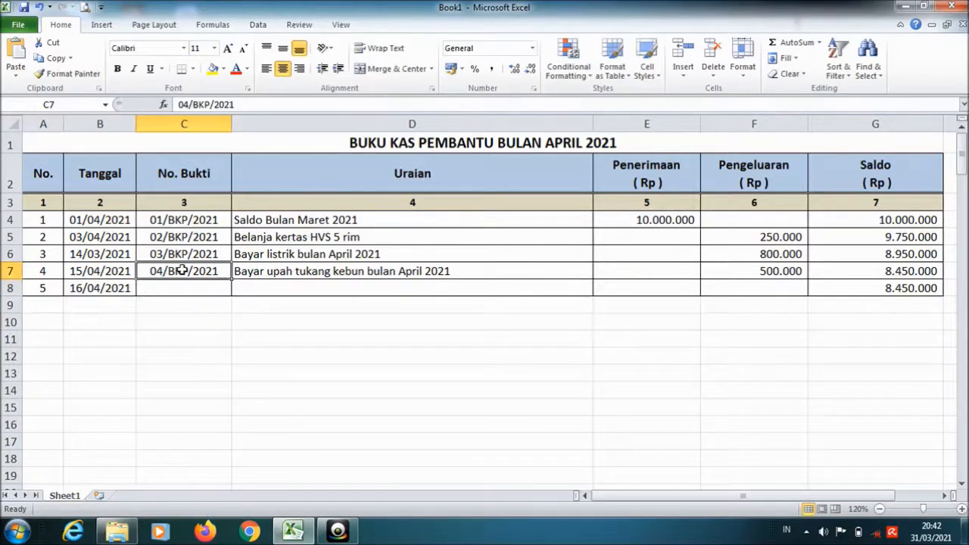
{"action": "right_click", "coordinate": [185, 276]}
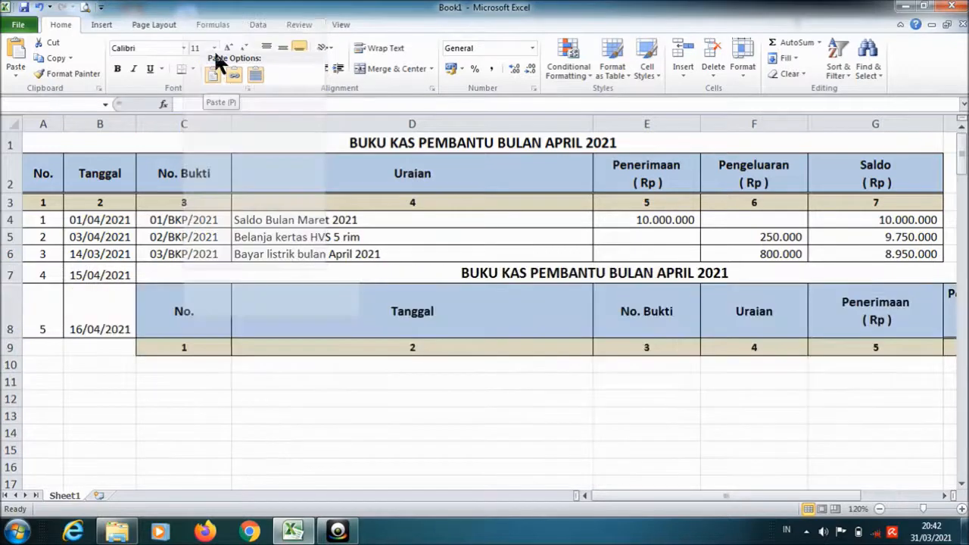
{"action": "left_click", "coordinate": [215, 43]}
{"action": "left_click", "coordinate": [184, 288]}
{"action": "right_click", "coordinate": [184, 288]}
{"action": "left_click", "coordinate": [212, 89]}
{"action": "double_click", "coordinate": [161, 287]}
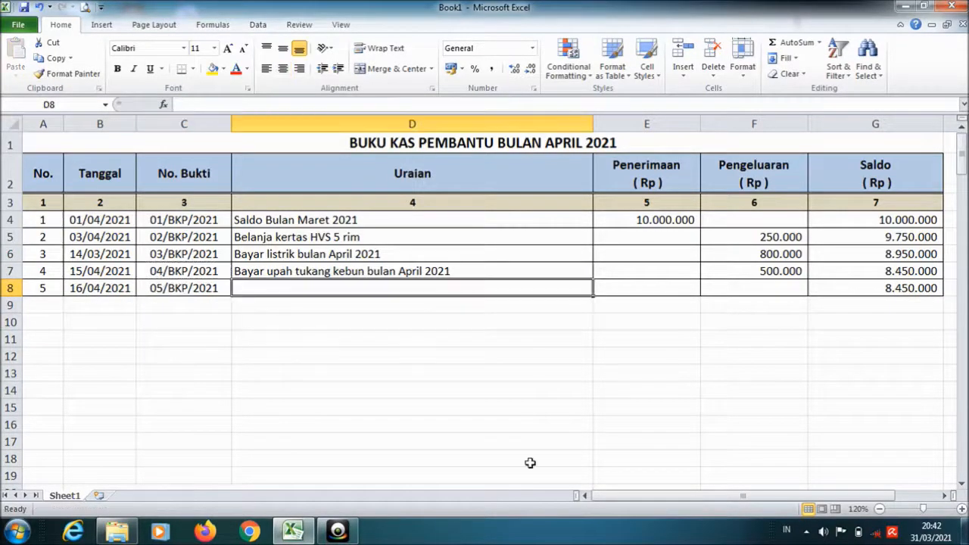
Step: Complete row 8 with the description "Bayar honor" and an expense of 5000000, and number row 9 as 6
{"action": "type", "text": "Bayar"}
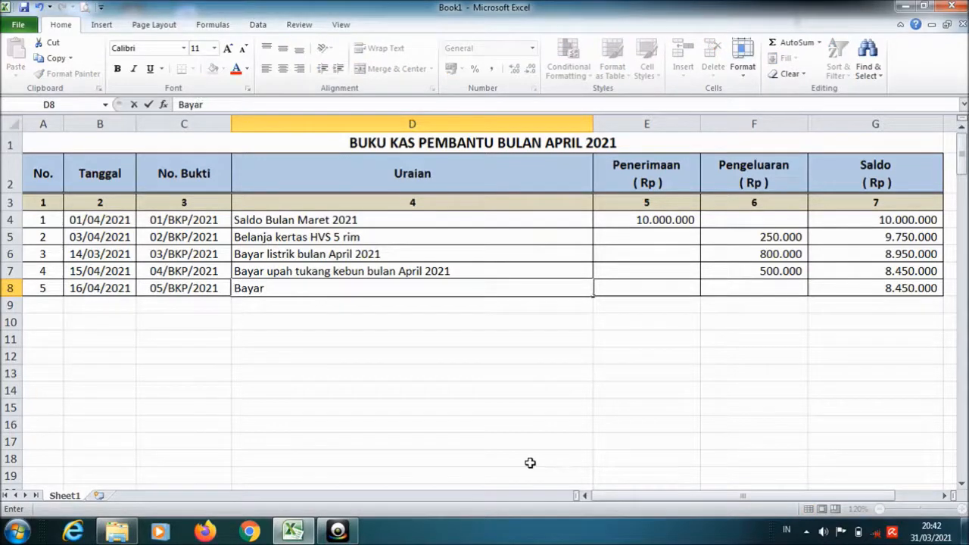
{"action": "type", "text": " honor"}
{"action": "left_click", "coordinate": [752, 288]}
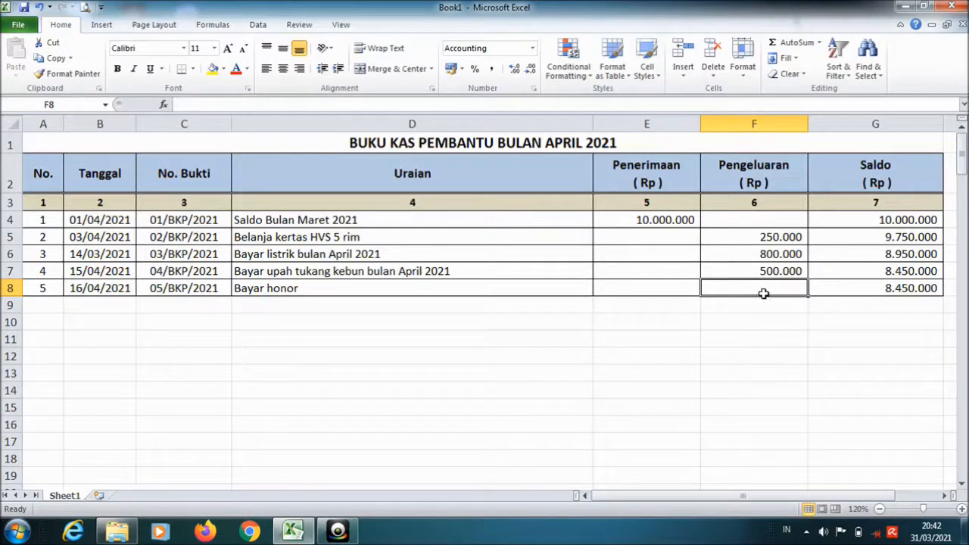
{"action": "type", "text": "5000000"}
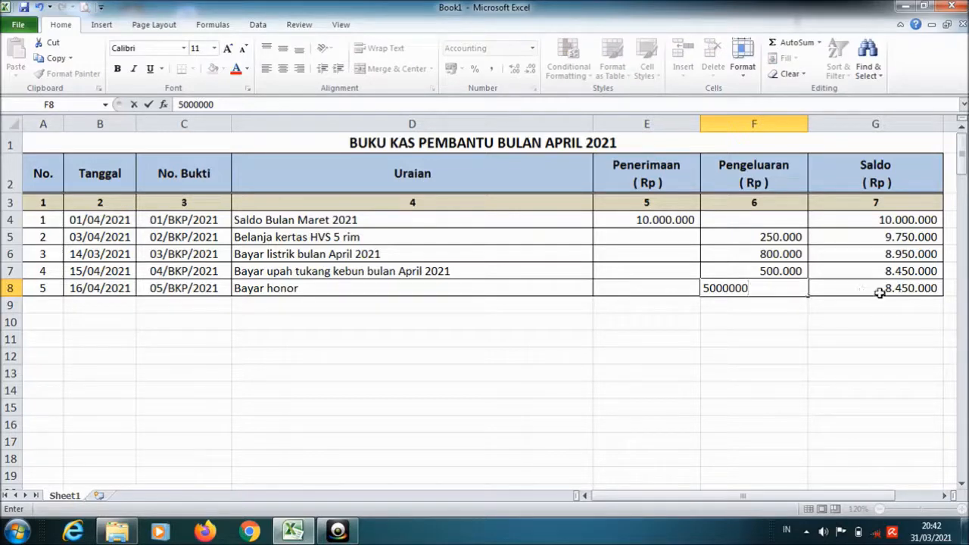
{"action": "left_click", "coordinate": [882, 304]}
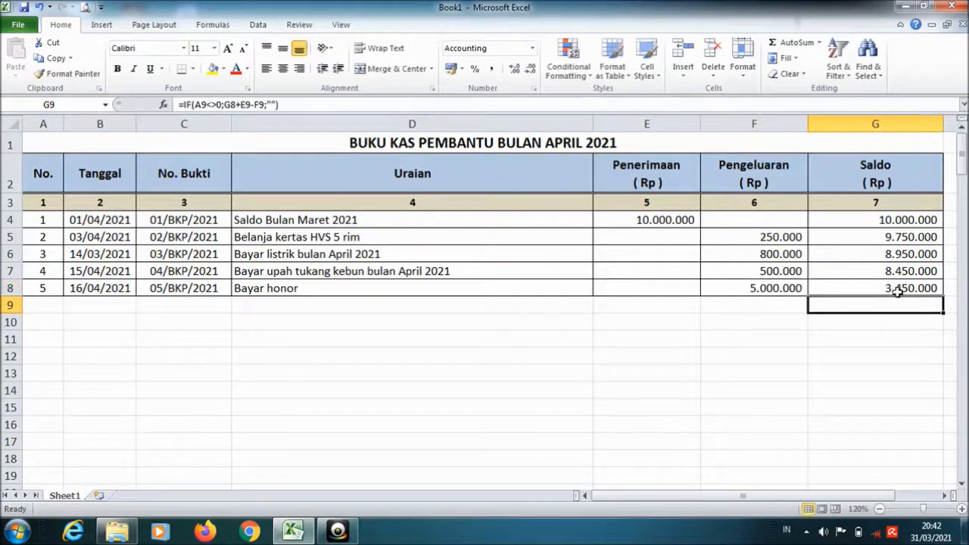
{"action": "left_click", "coordinate": [44, 304]}
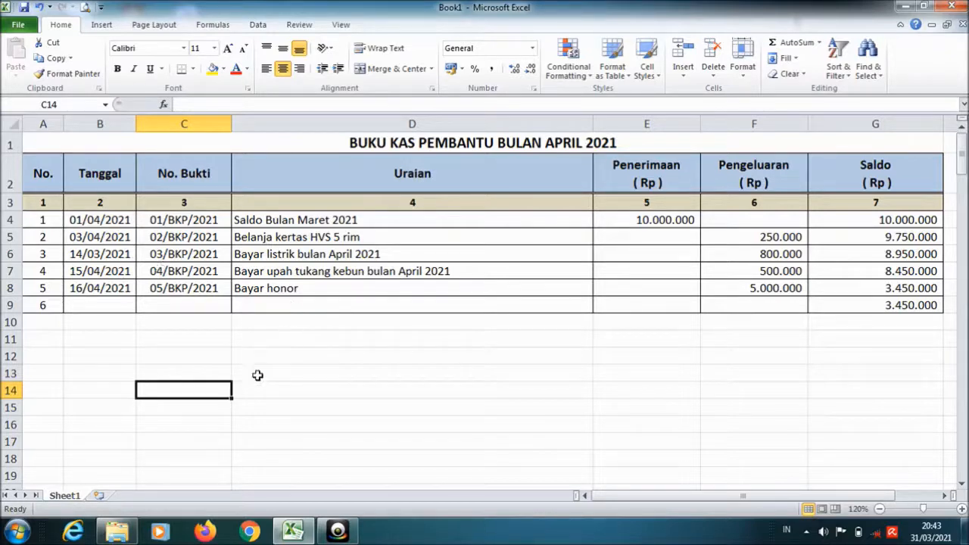
Step: Add a new worksheet and copy the title and header rows A1:G3 from Sheet1
{"action": "left_click", "coordinate": [99, 495]}
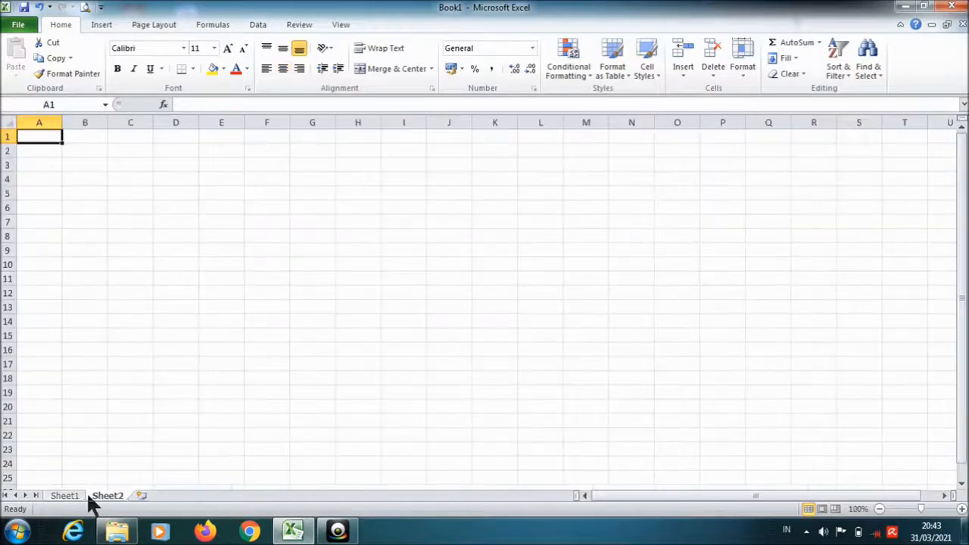
{"action": "left_click", "coordinate": [65, 498]}
{"action": "left_click", "coordinate": [38, 140]}
{"action": "left_click_drag", "start_coordinate": [37, 140], "coordinate": [853, 203]}
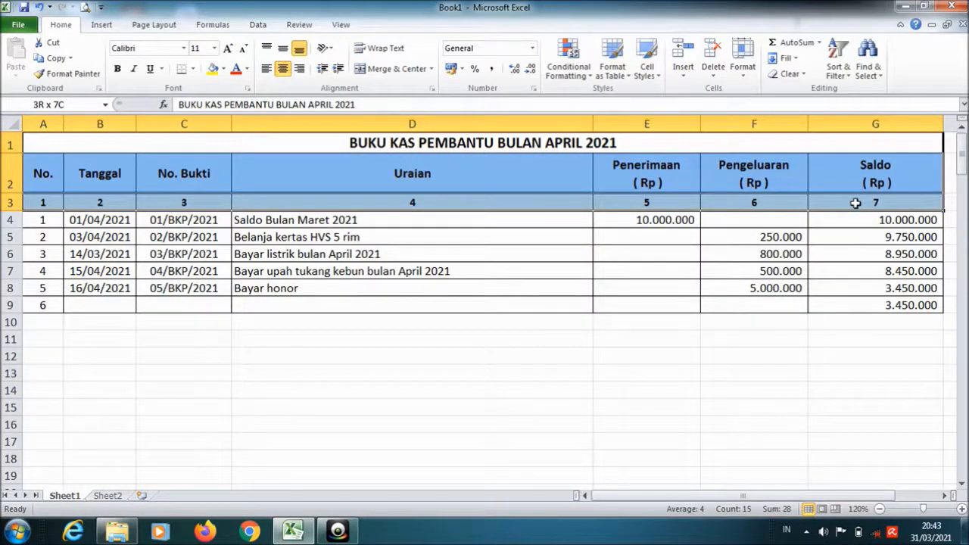
{"action": "right_click", "coordinate": [856, 203]}
{"action": "left_click", "coordinate": [871, 225]}
Step: Paste the copied header at A1 of Sheet2, keeping the source column widths
{"action": "left_click", "coordinate": [106, 495]}
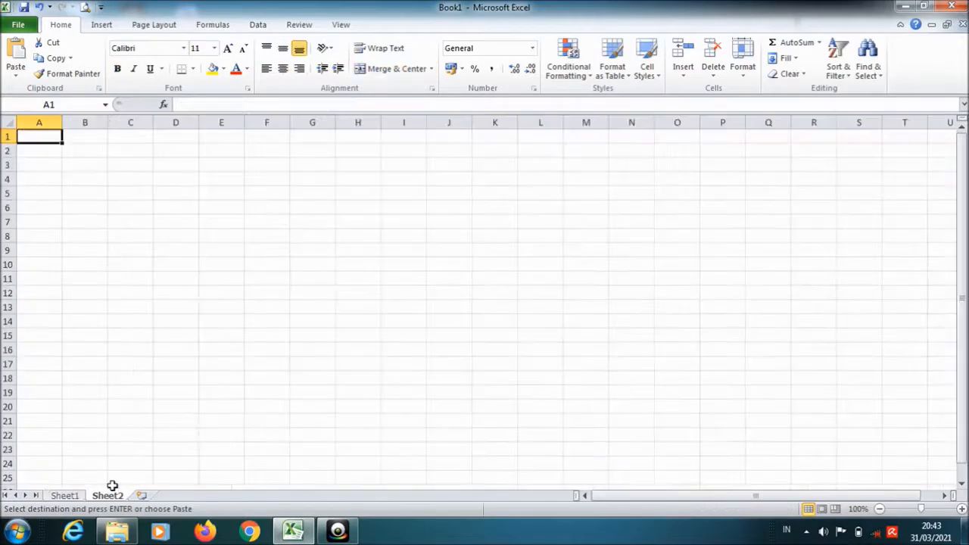
{"action": "right_click", "coordinate": [42, 145]}
{"action": "mouse_move", "coordinate": [94, 216]}
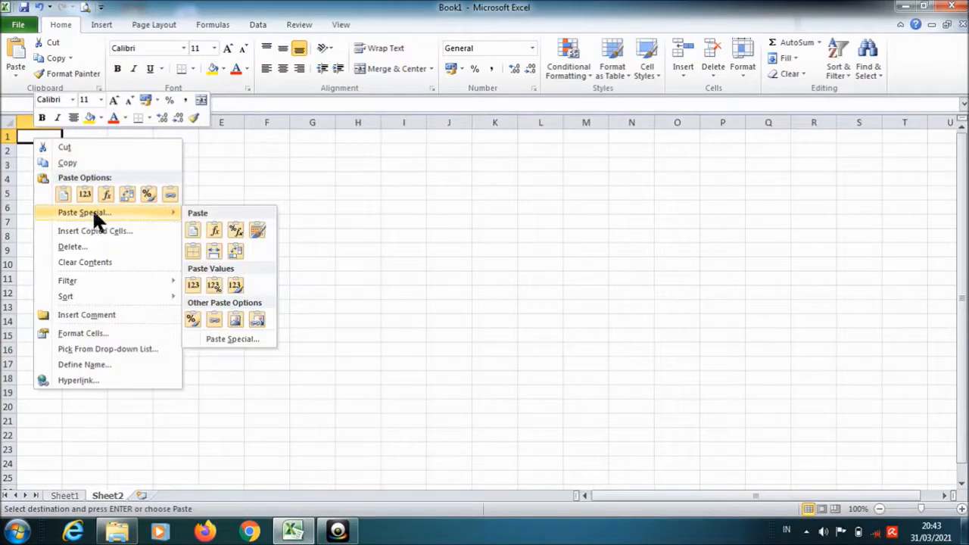
{"action": "left_click", "coordinate": [215, 255]}
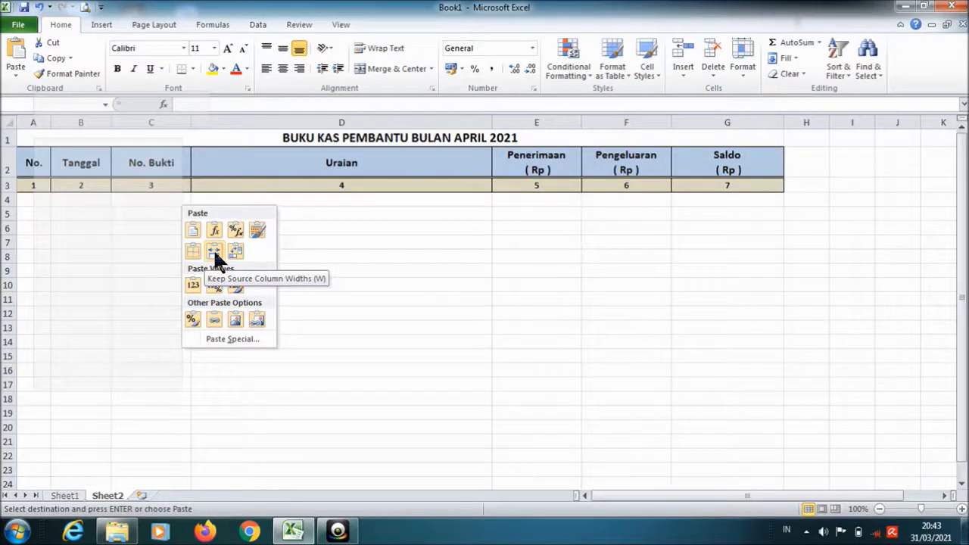
{"action": "left_click", "coordinate": [216, 256]}
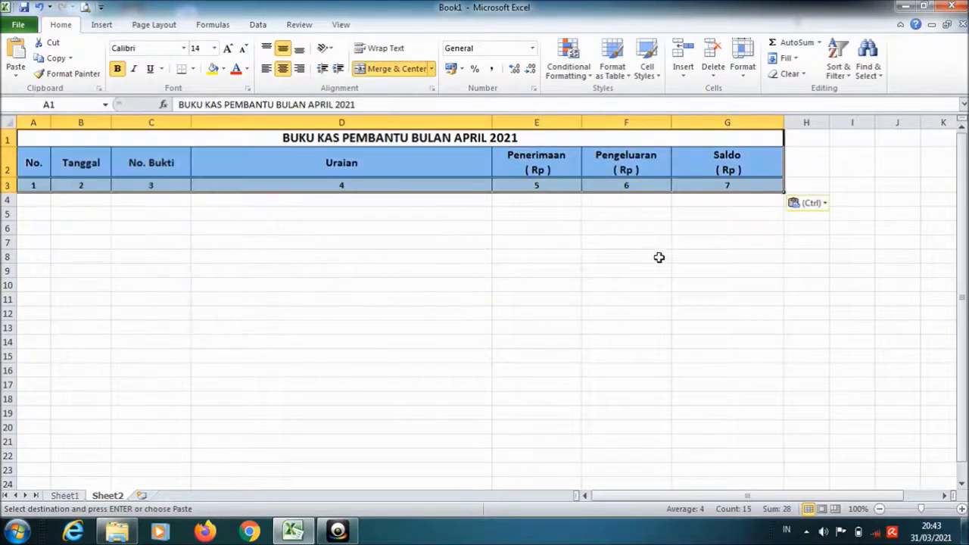
{"action": "left_click", "coordinate": [963, 510]}
{"action": "left_click", "coordinate": [963, 509]}
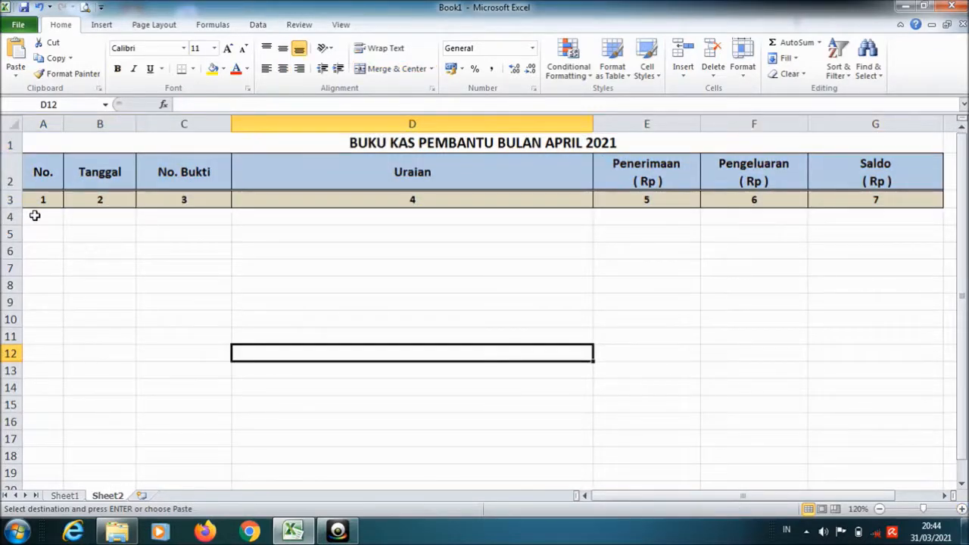
Step: Start a new conditional formatting rule for A4:G54 that uses a formula to determine which cells to format
{"action": "left_click_drag", "start_coordinate": [35, 216], "coordinate": [904, 222]}
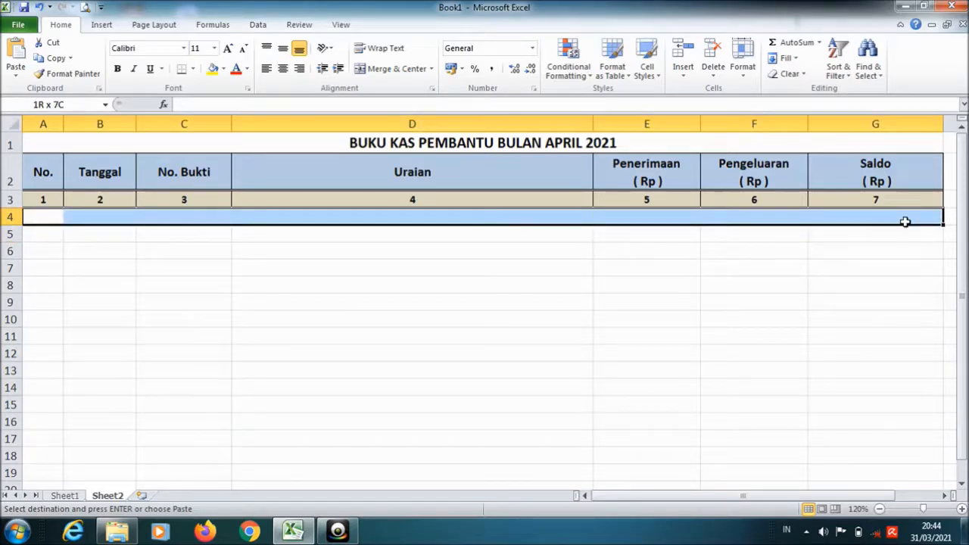
{"action": "left_click_drag", "start_coordinate": [904, 221], "coordinate": [881, 471]}
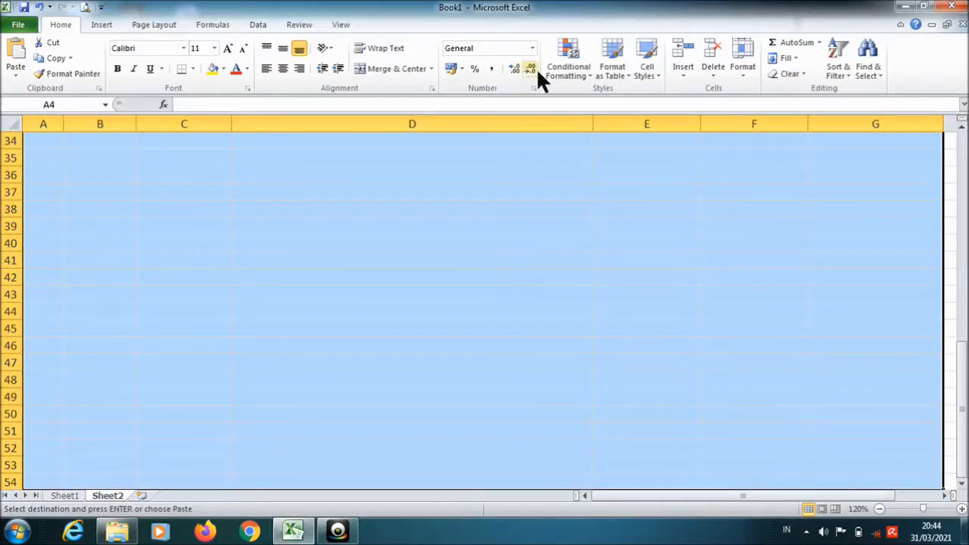
{"action": "left_click", "coordinate": [588, 72]}
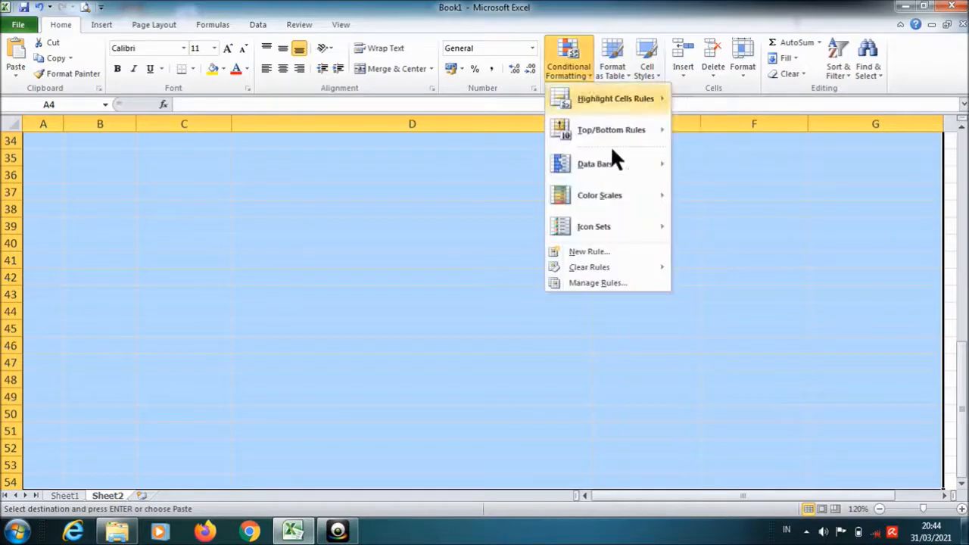
{"action": "left_click", "coordinate": [587, 253]}
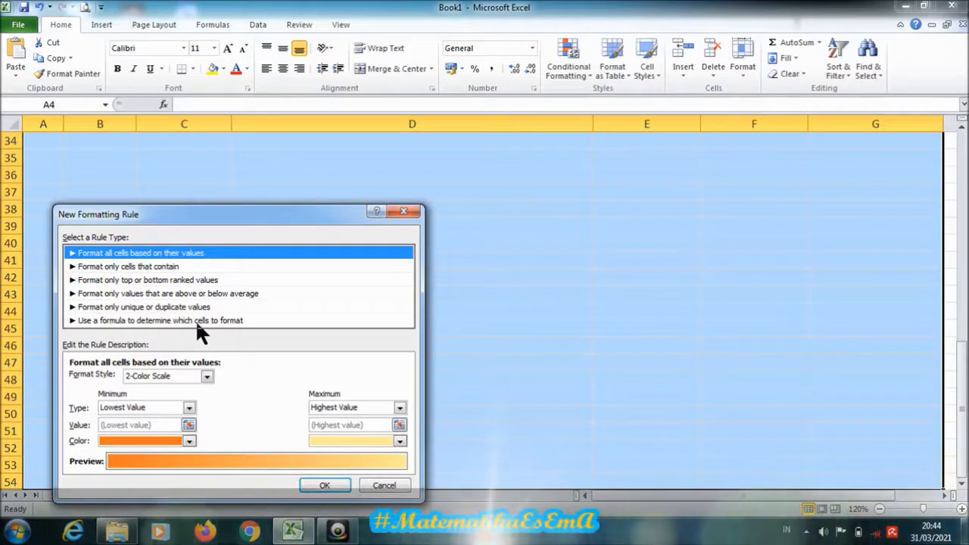
{"action": "left_click", "coordinate": [227, 320]}
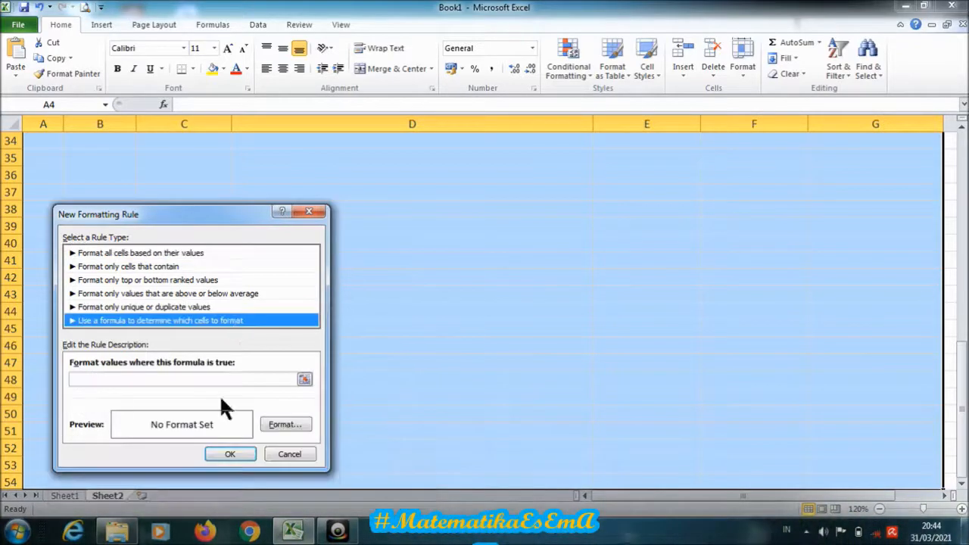
Step: Set the rule's formula to =$A4<>0, with only the column of the reference locked
{"action": "left_click", "coordinate": [305, 377]}
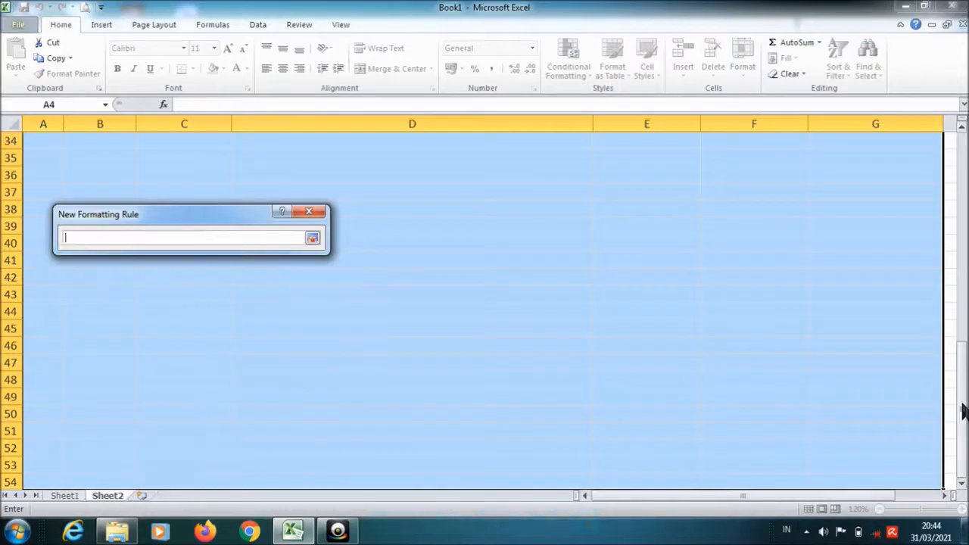
{"action": "left_click_drag", "start_coordinate": [963, 411], "coordinate": [962, 175]}
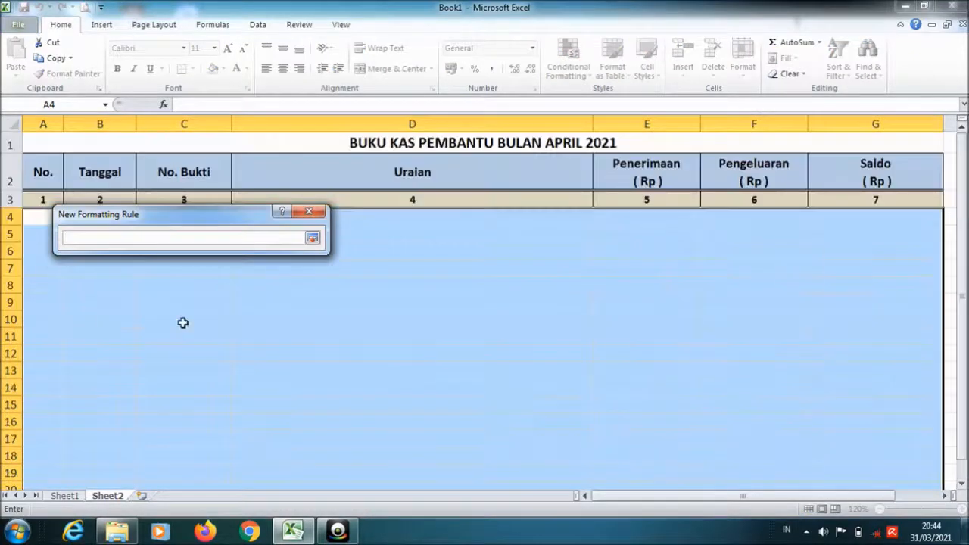
{"action": "left_click", "coordinate": [33, 219]}
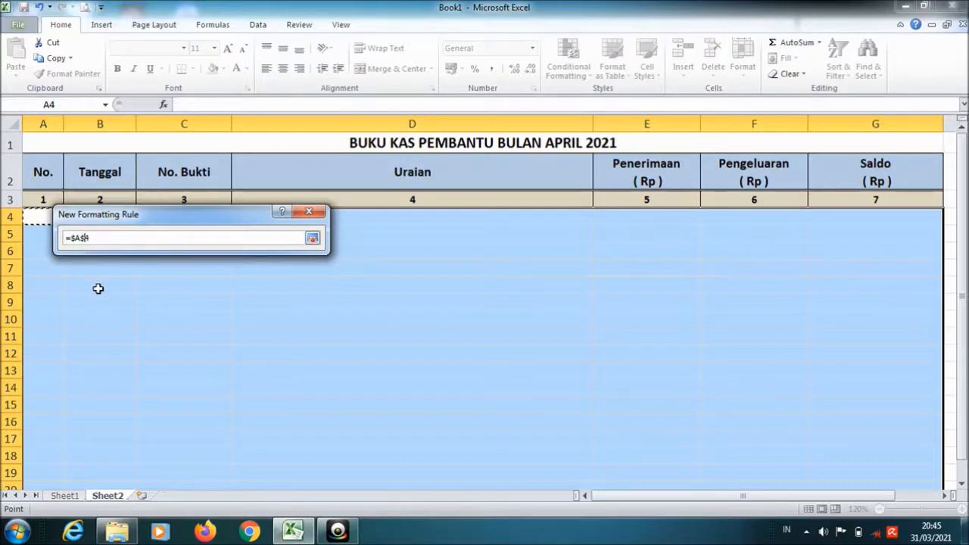
{"action": "key", "text": "BackSpace"}
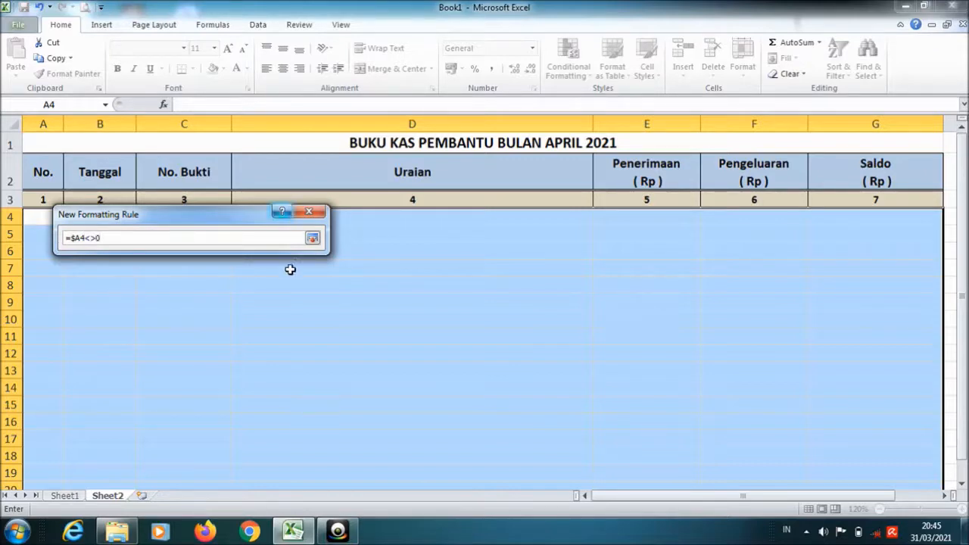
{"action": "left_click", "coordinate": [312, 239]}
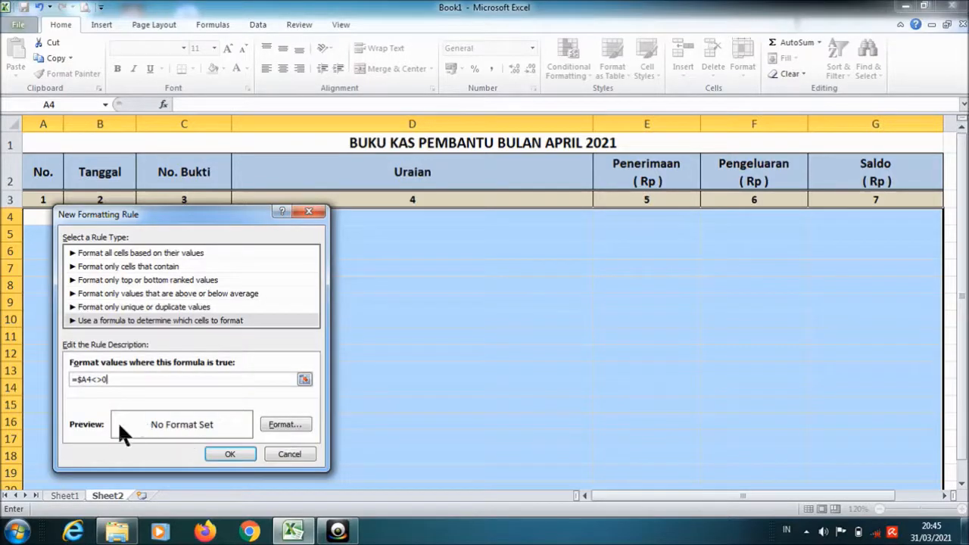
Step: Give the rule's format left, bottom and right cell borders and apply the rule to the selected range
{"action": "left_click", "coordinate": [285, 424]}
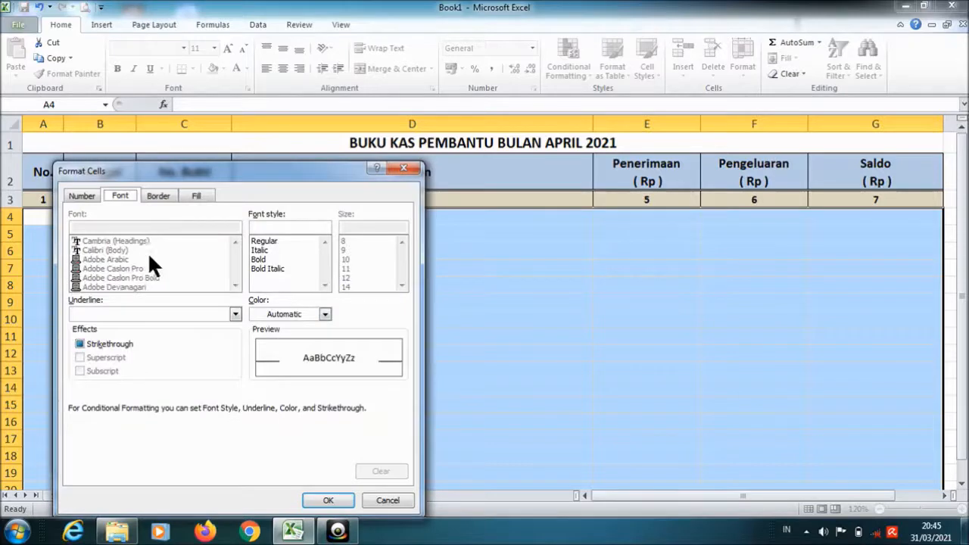
{"action": "left_click", "coordinate": [159, 197]}
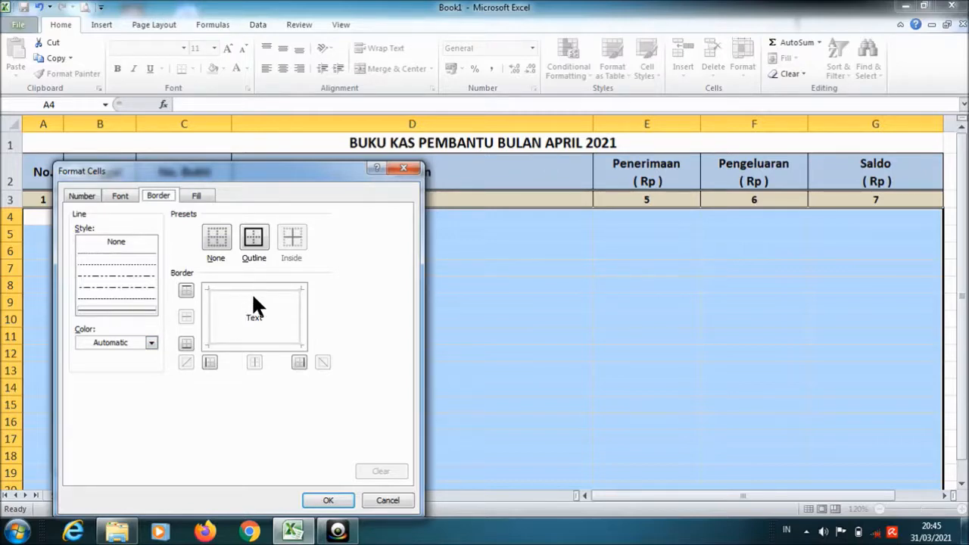
{"action": "left_click", "coordinate": [211, 318]}
{"action": "left_click", "coordinate": [240, 346]}
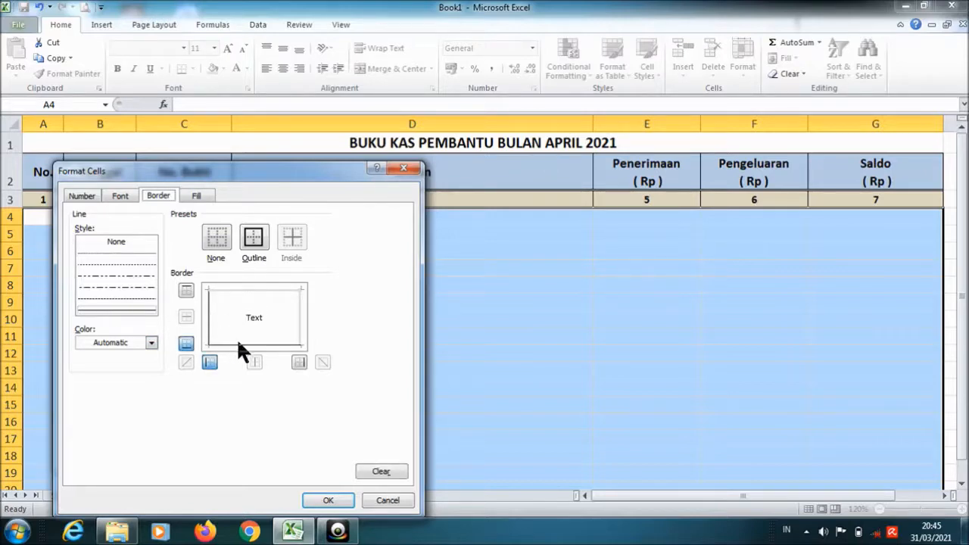
{"action": "left_click", "coordinate": [298, 321]}
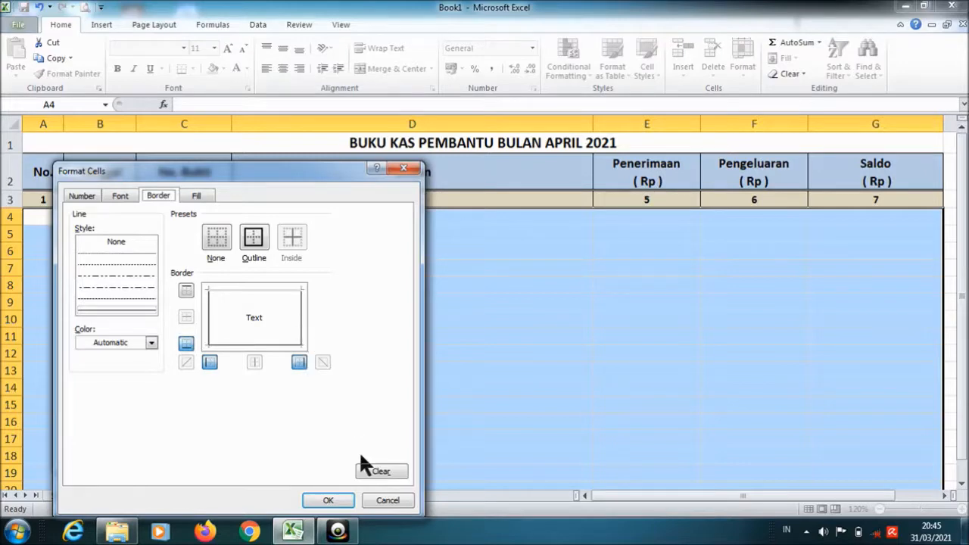
{"action": "left_click", "coordinate": [328, 499]}
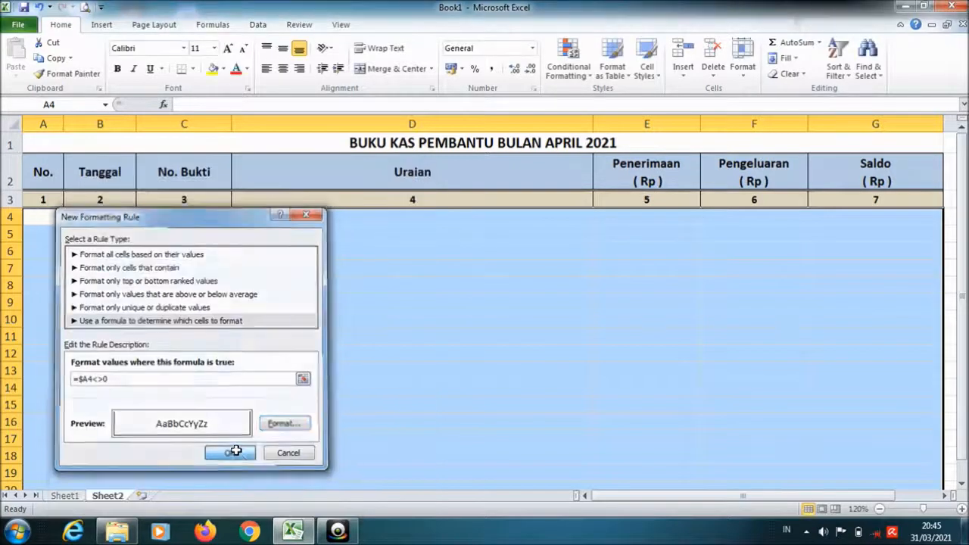
{"action": "left_click", "coordinate": [230, 452]}
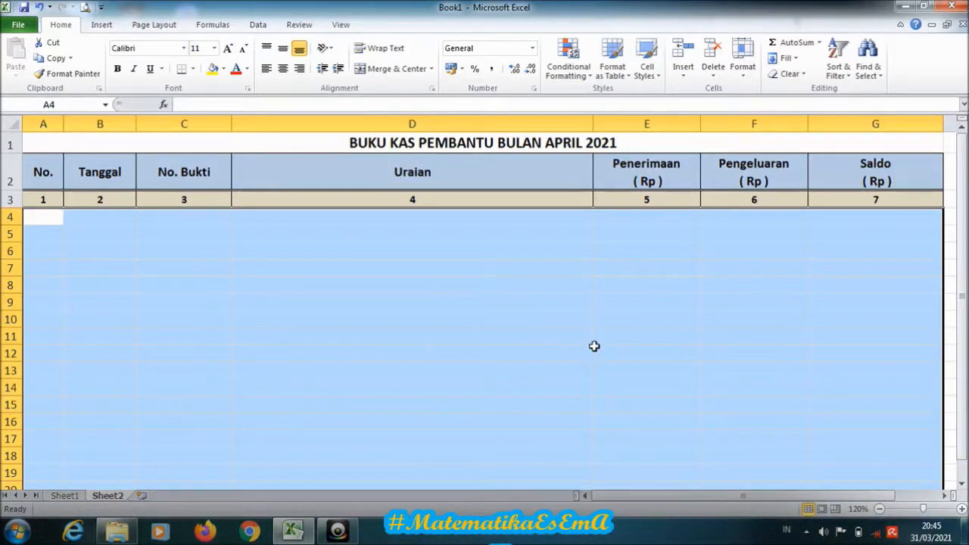
Step: Enter row number 1 in A4 and the date 01-4-21 in B4 of the cash book
{"action": "left_click", "coordinate": [618, 364]}
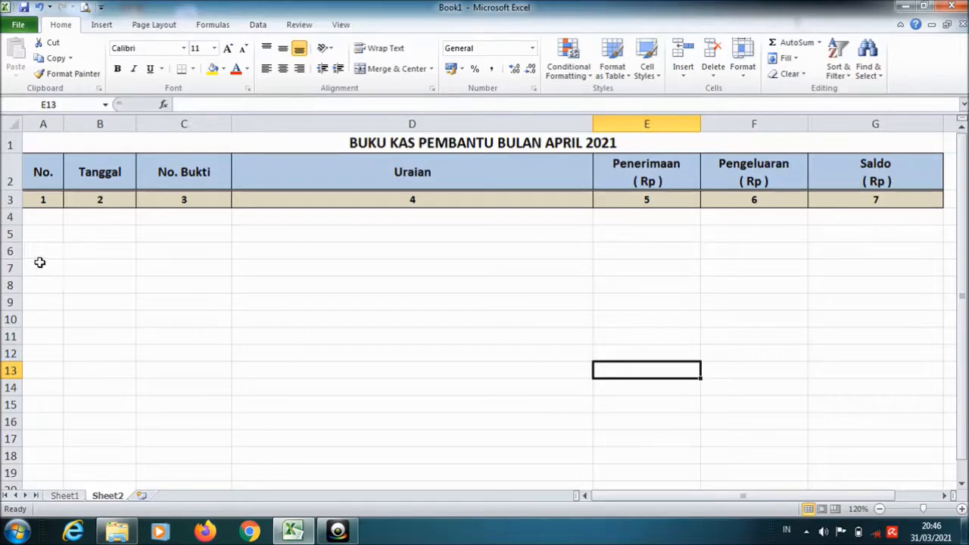
{"action": "left_click", "coordinate": [41, 216]}
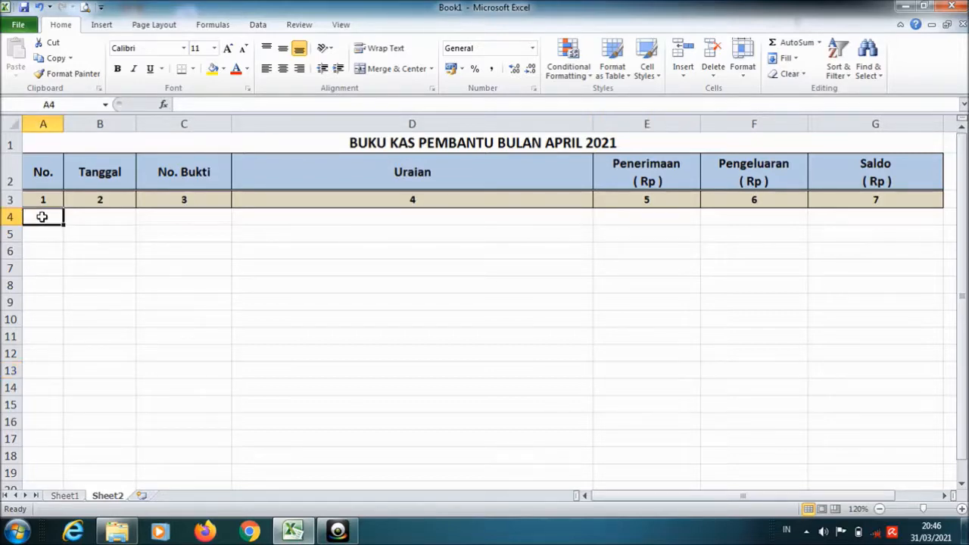
{"action": "type", "text": "1"}
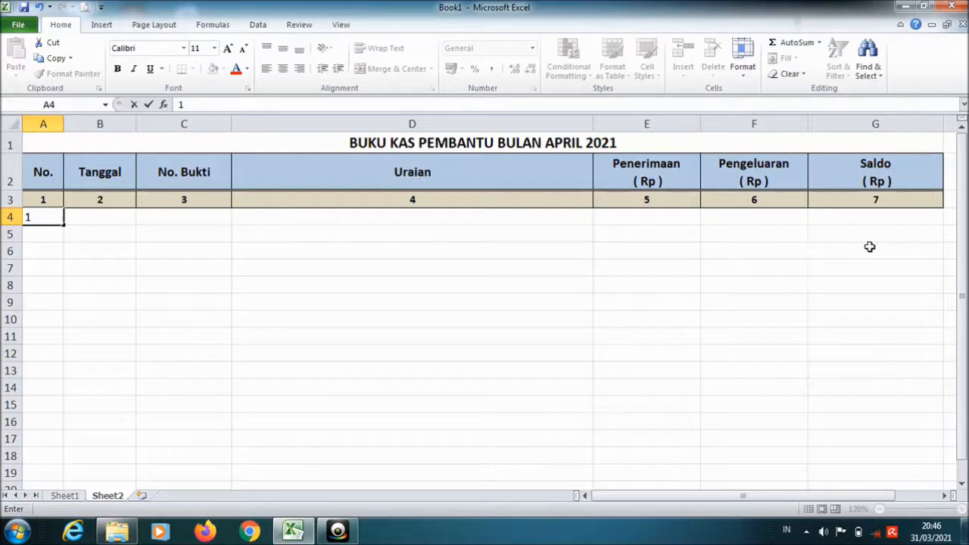
{"action": "left_click", "coordinate": [115, 218]}
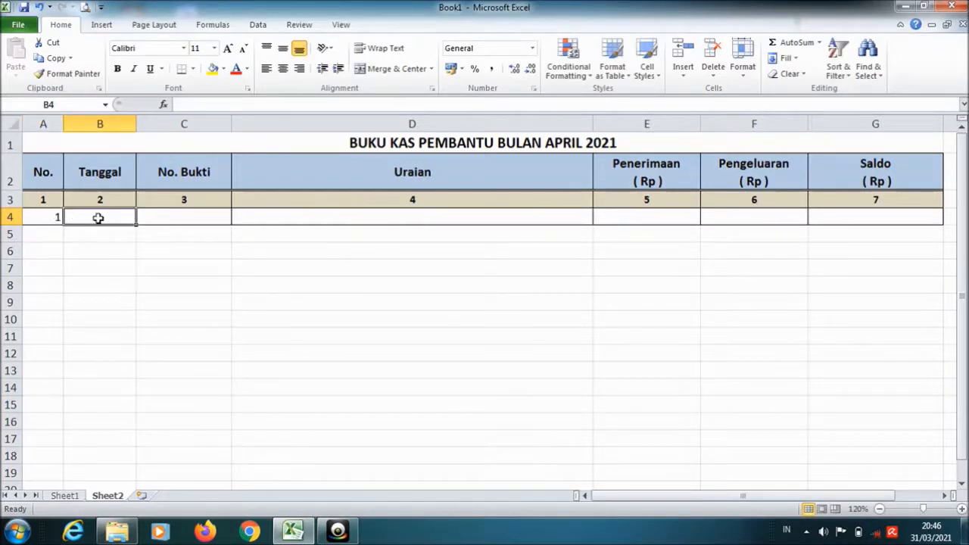
{"action": "type", "text": "01-4-21"}
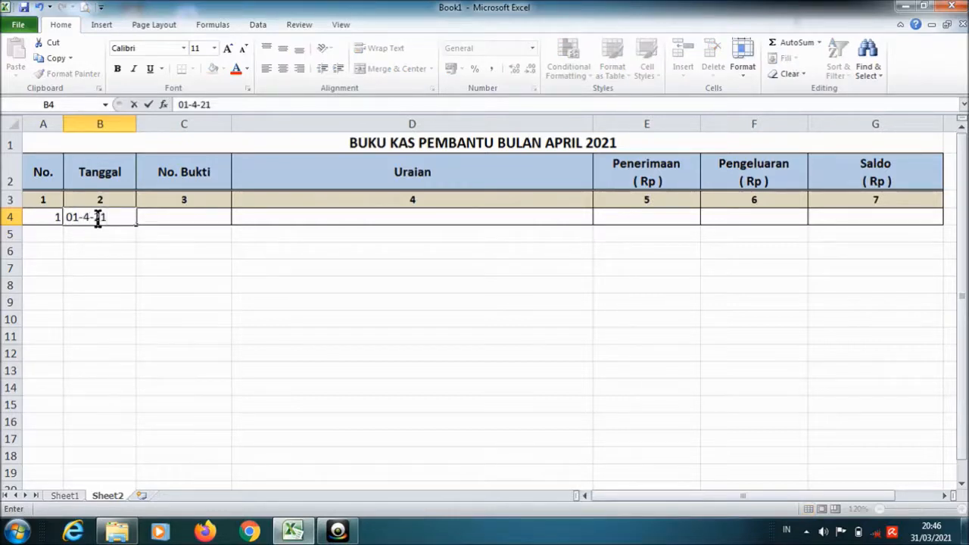
{"action": "key", "text": "Tab"}
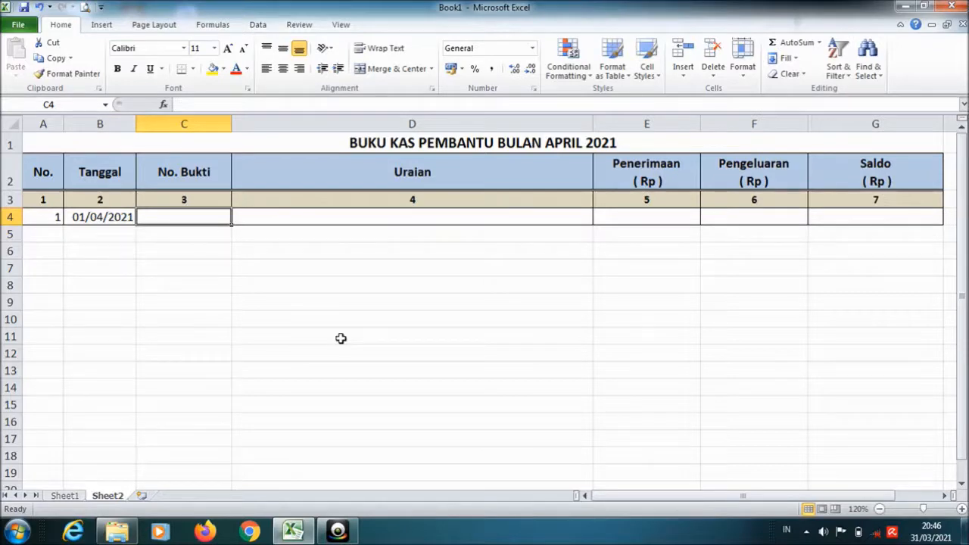
Step: Fill in the first entry's voucher number 01/BKP/2021 in C4 and description "Saldo bulan Maret 2021" in D4
{"action": "type", "text": "01/BKP/"}
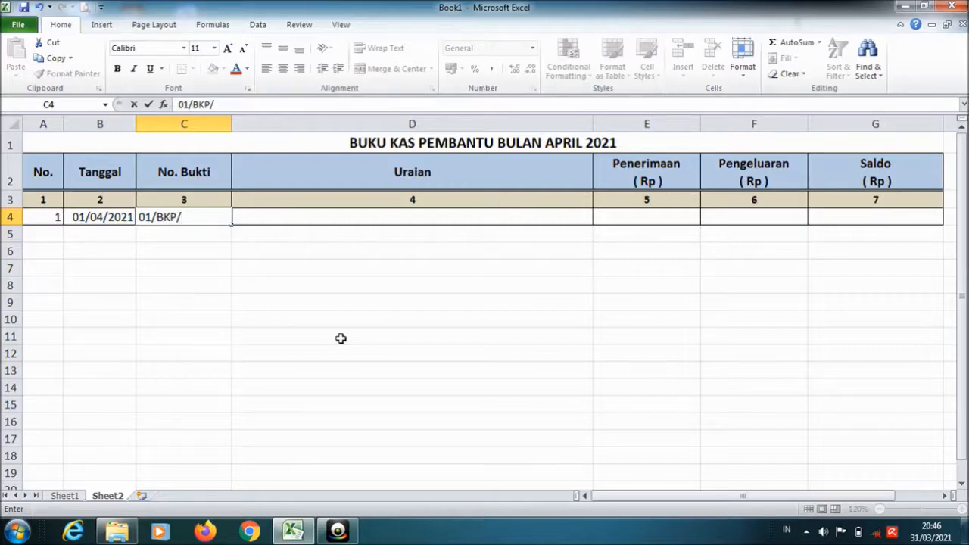
{"action": "type", "text": "20021"}
{"action": "left_click", "coordinate": [259, 219]}
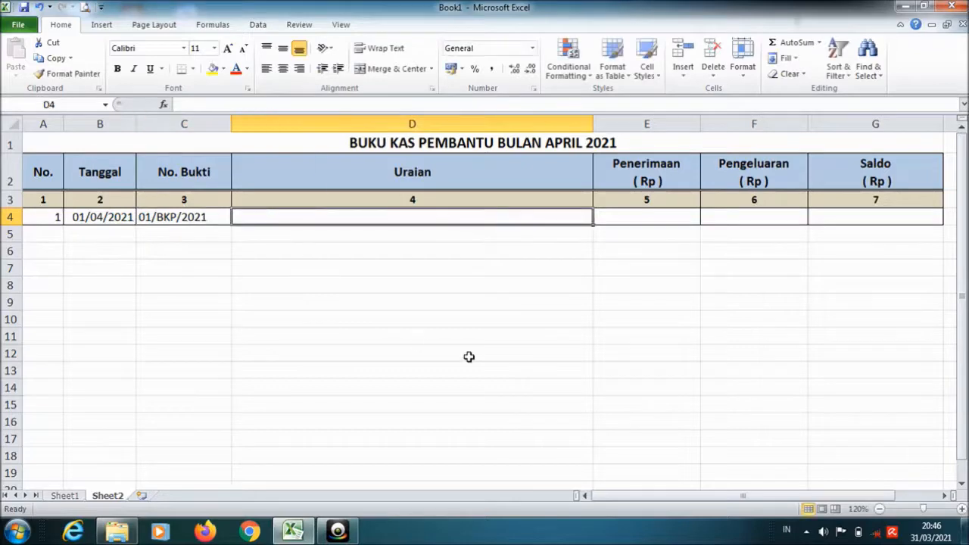
{"action": "type", "text": "Saldo bu"}
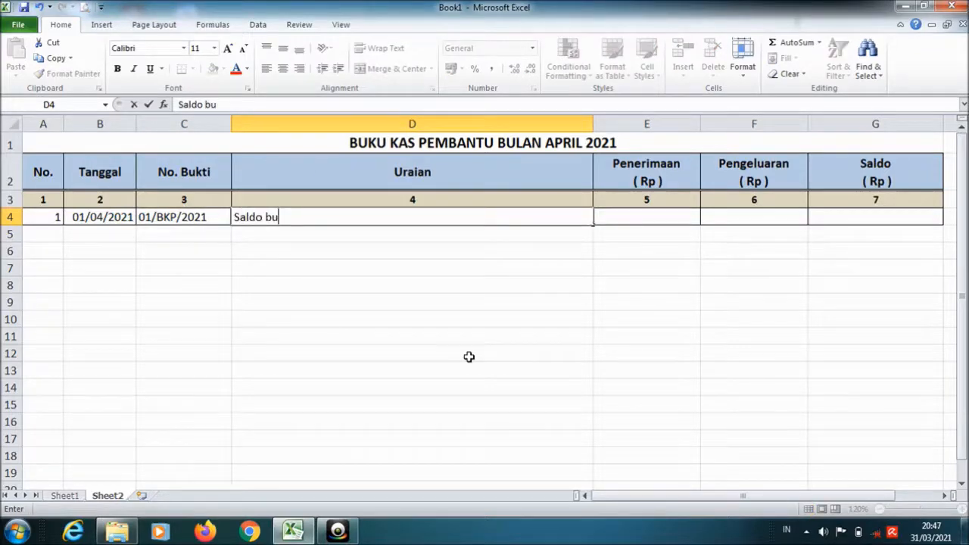
{"action": "type", "text": "lan Maret 2021"}
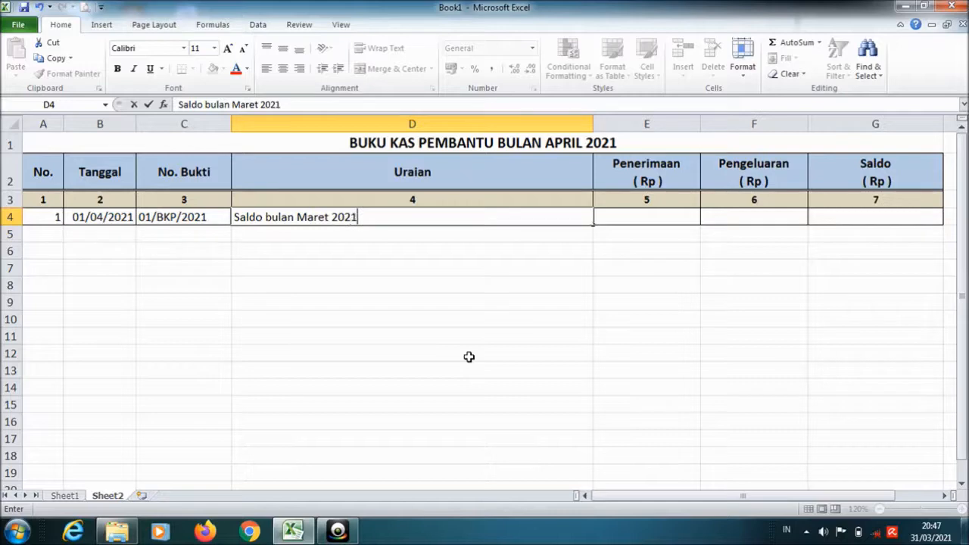
Step: Enter 10000000 as the first entry's receipt amount in E4
{"action": "left_click", "coordinate": [645, 214]}
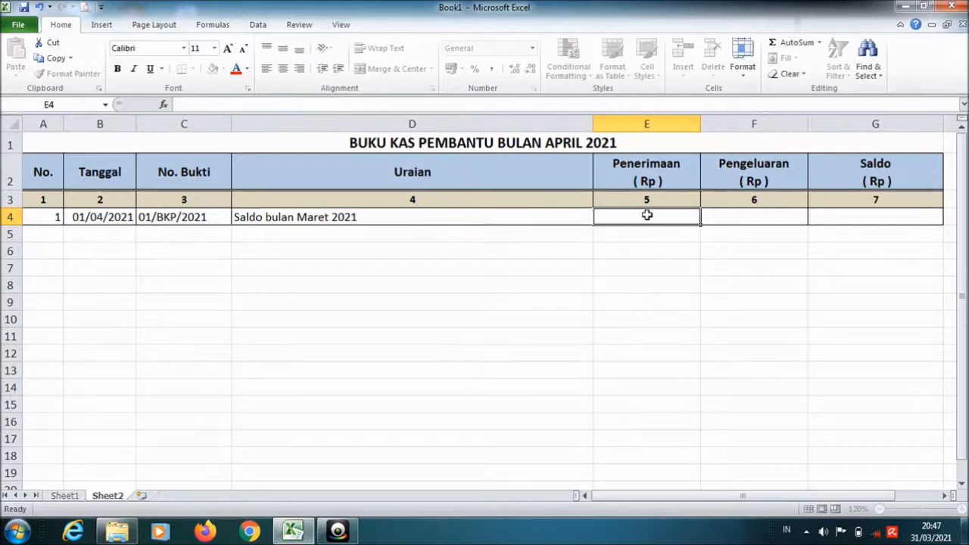
{"action": "type", "text": "1"}
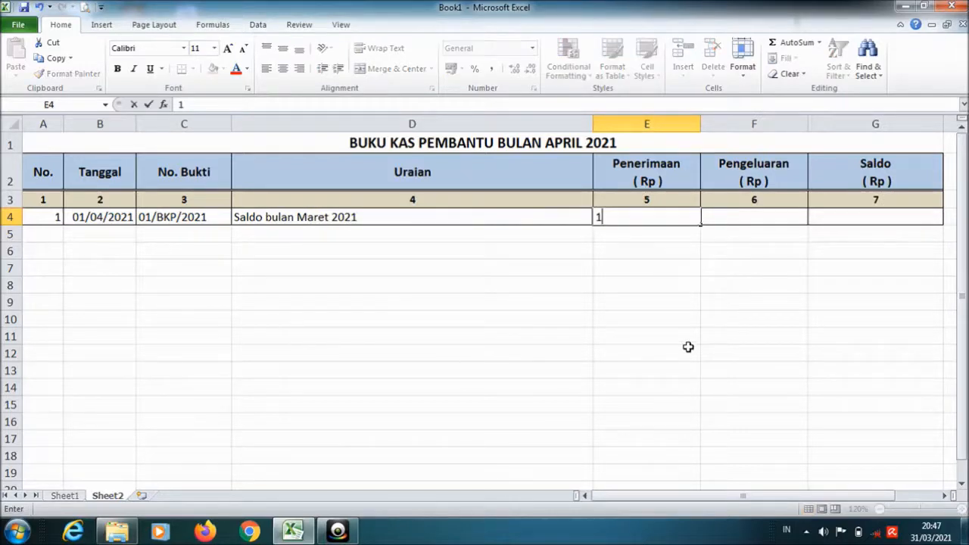
{"action": "type", "text": "0000000"}
{"action": "left_click", "coordinate": [687, 347]}
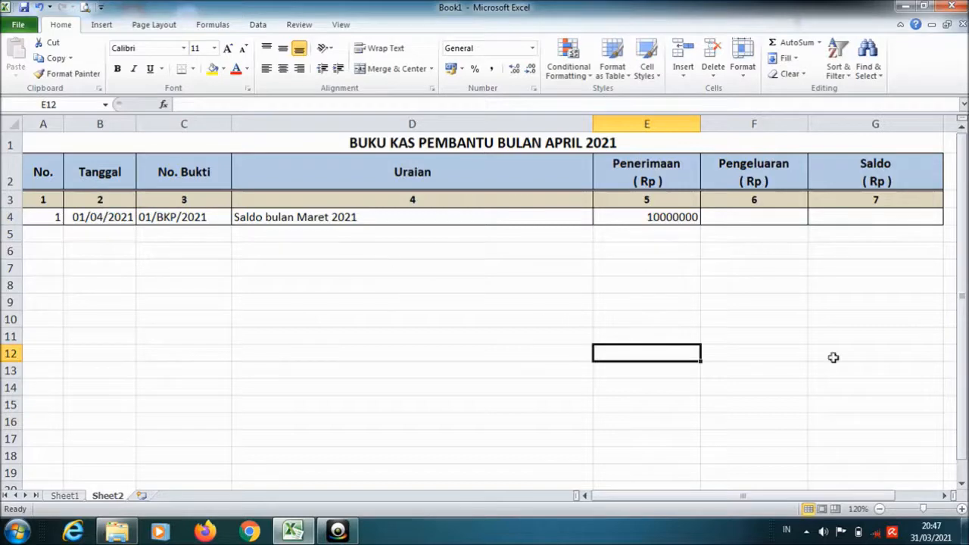
Step: Set the opening balance in G4 with the formula =E4
{"action": "left_click", "coordinate": [870, 217]}
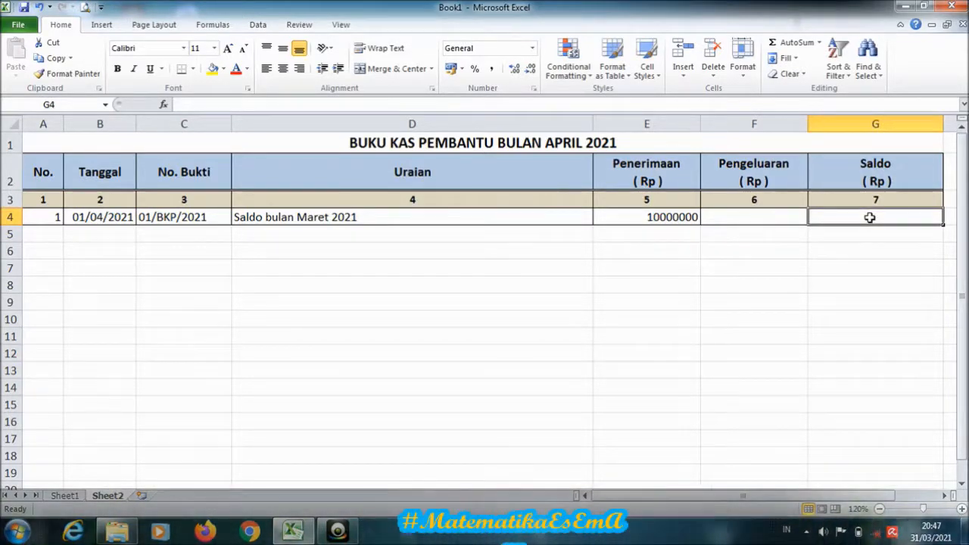
{"action": "type", "text": "="}
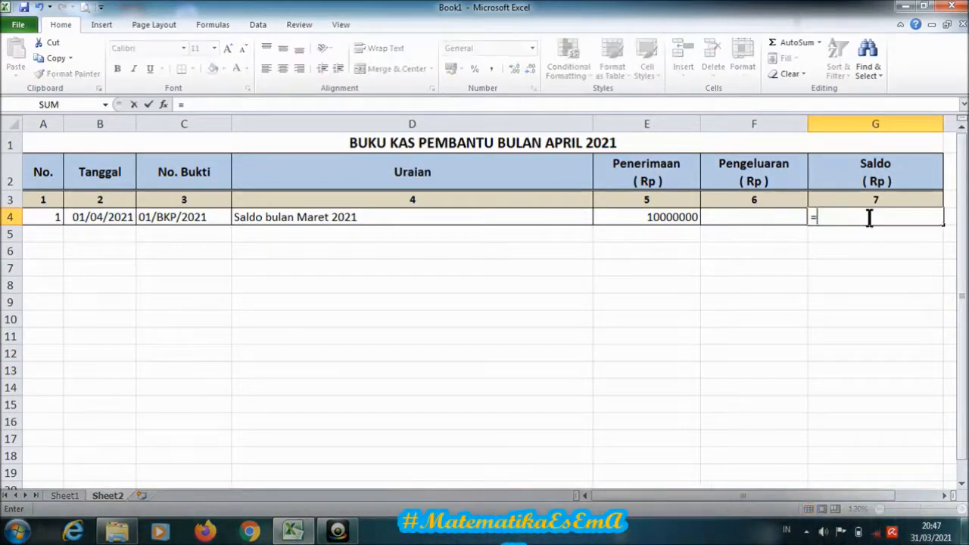
{"action": "left_click", "coordinate": [671, 217]}
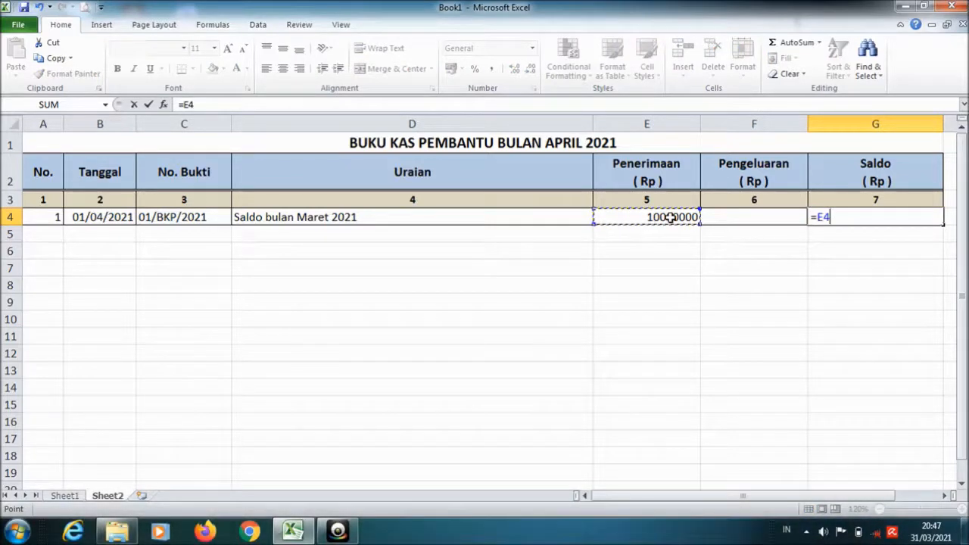
{"action": "key", "text": "Return"}
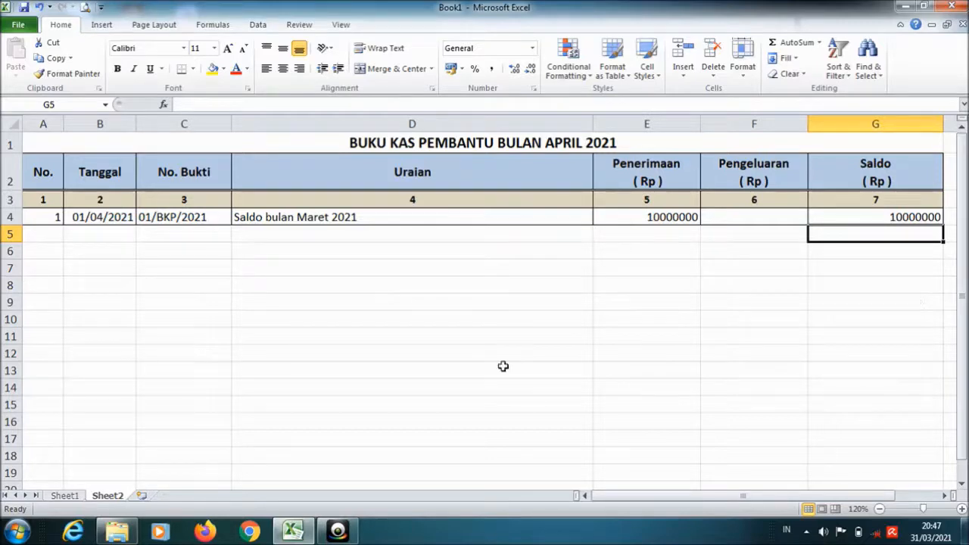
Step: Enter row number 2 in A5 and the date 02-4-2021 in B5
{"action": "left_click", "coordinate": [47, 235]}
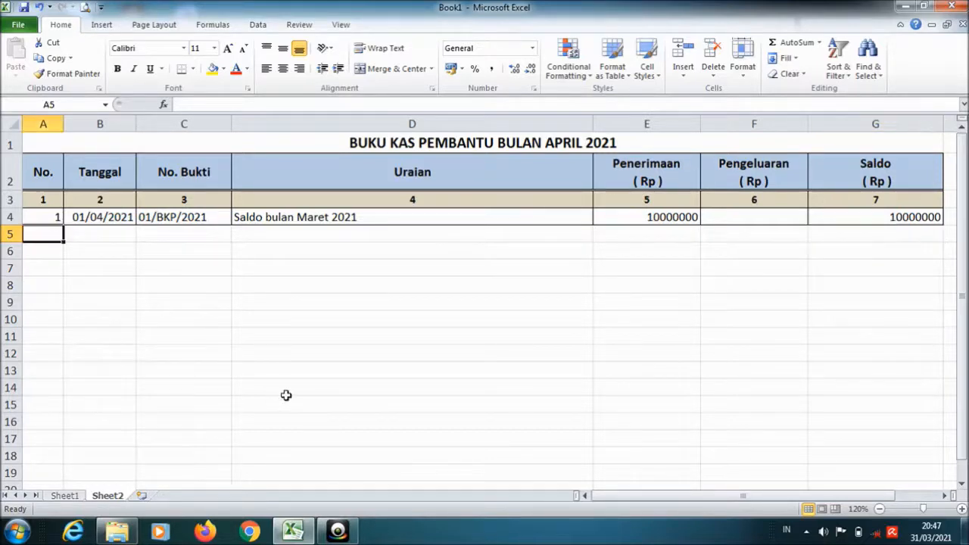
{"action": "type", "text": "2"}
{"action": "left_click", "coordinate": [96, 234]}
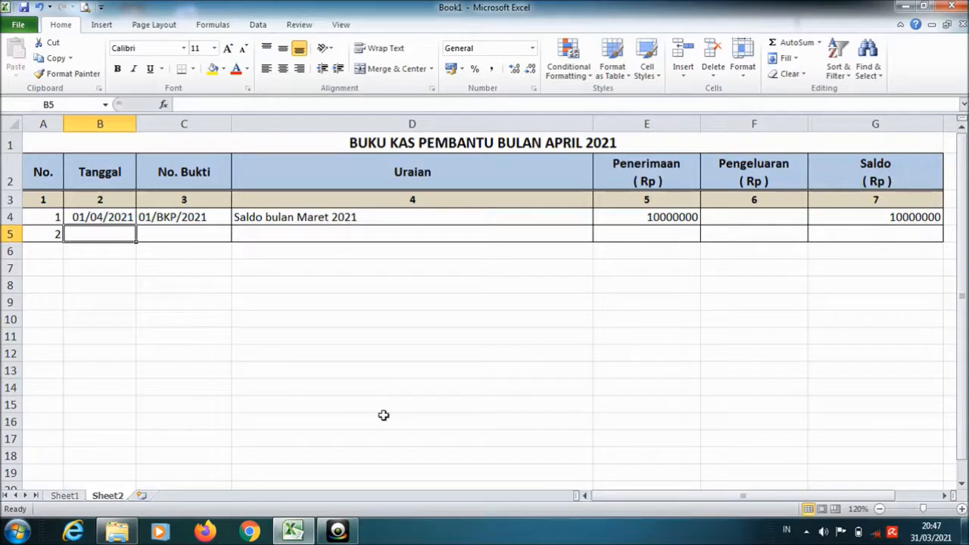
{"action": "type", "text": "02-4-2021"}
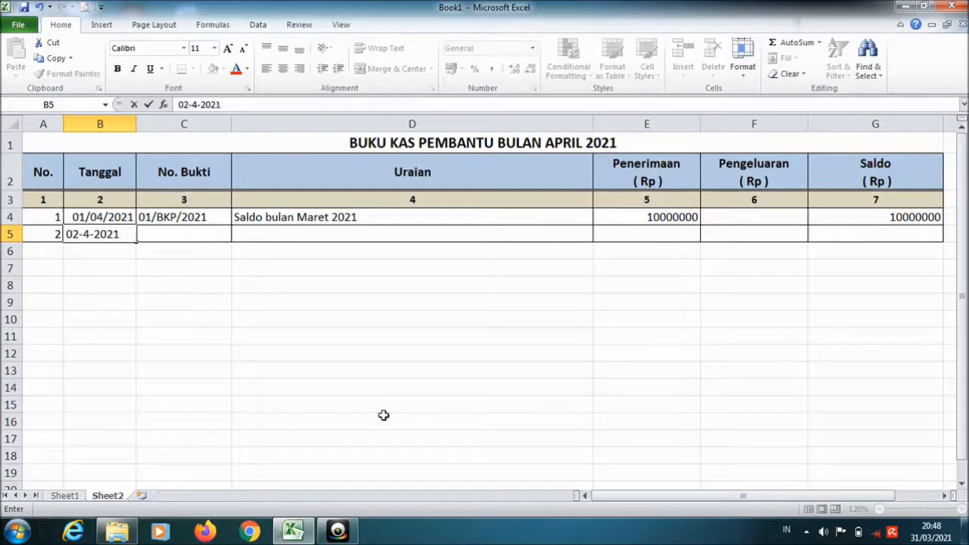
Step: Copy the voucher number from C4 into C5 and change it to 02/BKP/2021
{"action": "right_click", "coordinate": [176, 220]}
{"action": "left_click", "coordinate": [209, 243]}
{"action": "left_click", "coordinate": [175, 234]}
{"action": "right_click", "coordinate": [177, 235]}
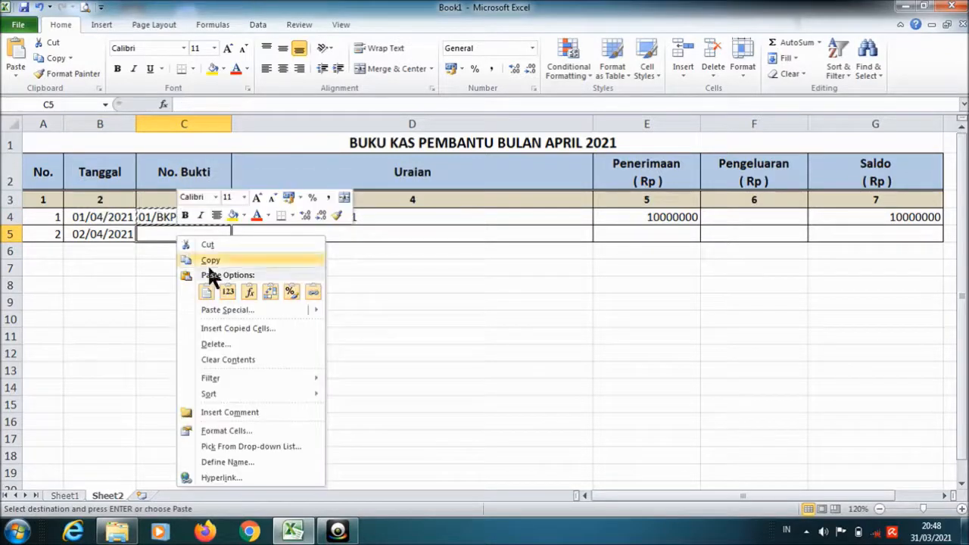
{"action": "left_click", "coordinate": [206, 291]}
{"action": "double_click", "coordinate": [149, 234]}
{"action": "key", "text": "BackSpace"}
{"action": "type", "text": "2/BKP/2021"}
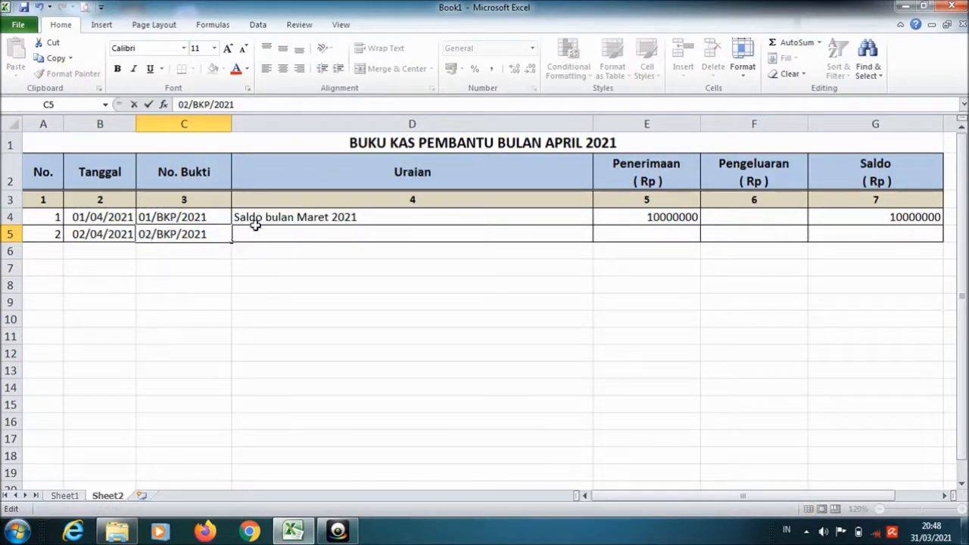
Step: Enter the description "Beli Kertas HVS F4 5 rim" in D5 and the expense amount 250000 in F5
{"action": "left_click", "coordinate": [257, 233]}
{"action": "type", "text": "Be"}
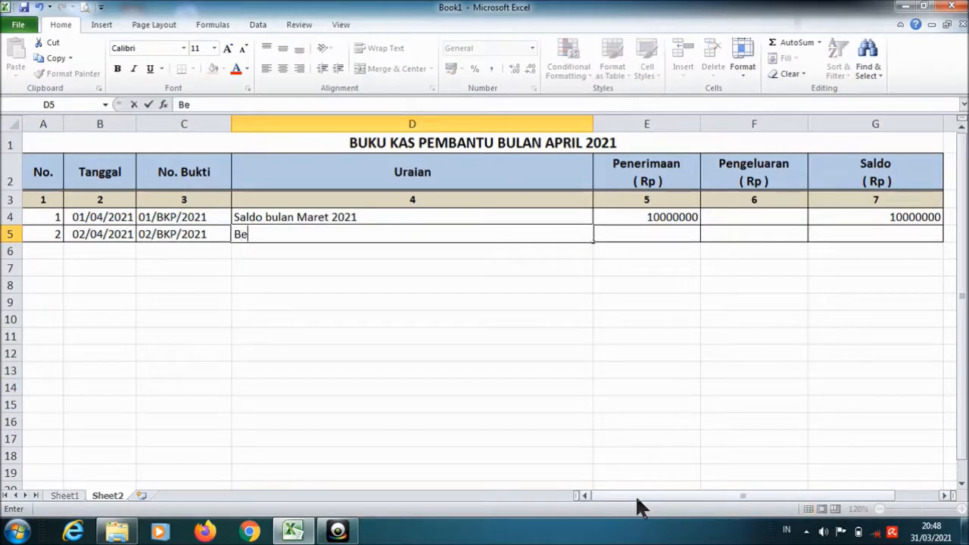
{"action": "type", "text": "li Kertas HV"}
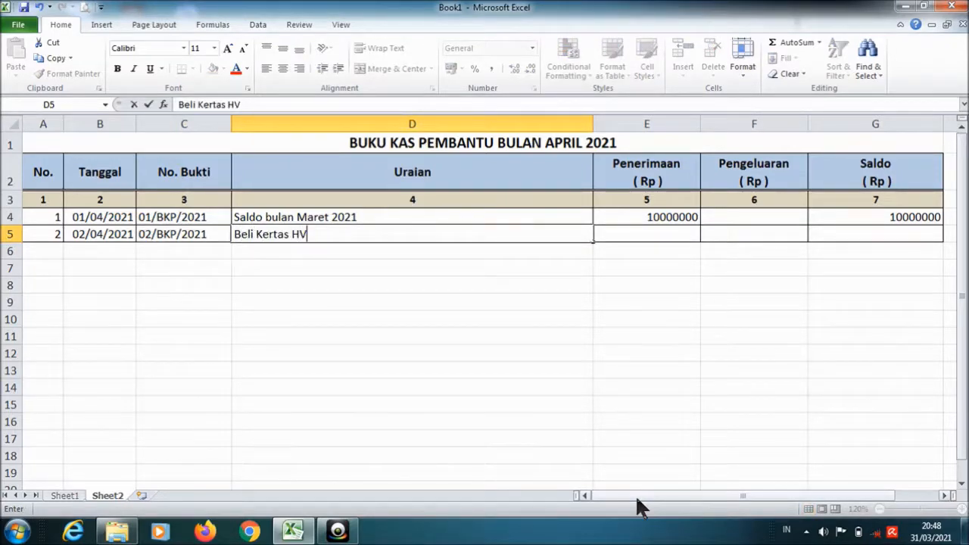
{"action": "type", "text": "S F4 5 rim"}
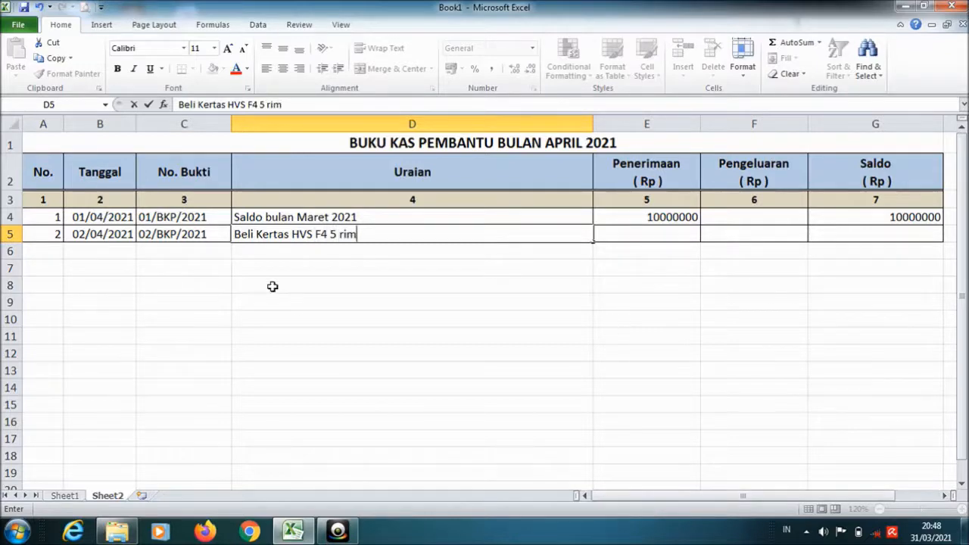
{"action": "left_click", "coordinate": [749, 238]}
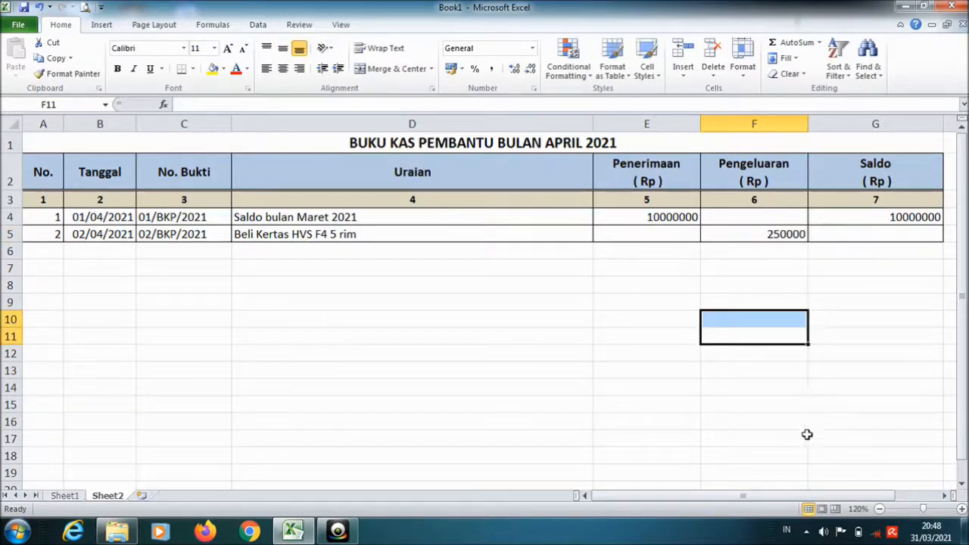
Step: Enter the running balance formula =IF(A5<>0;G4+E5-F5;"") in G5
{"action": "left_click", "coordinate": [904, 236]}
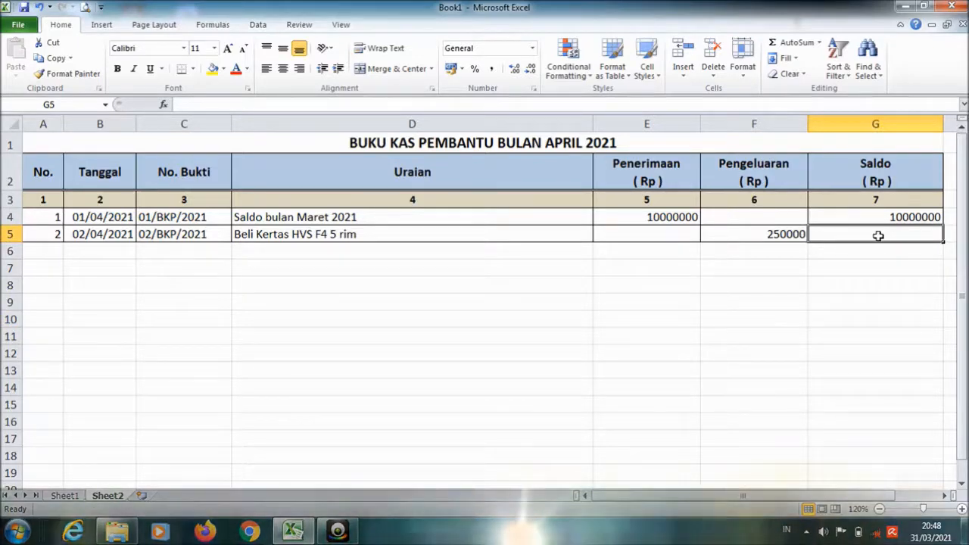
{"action": "type", "text": "="}
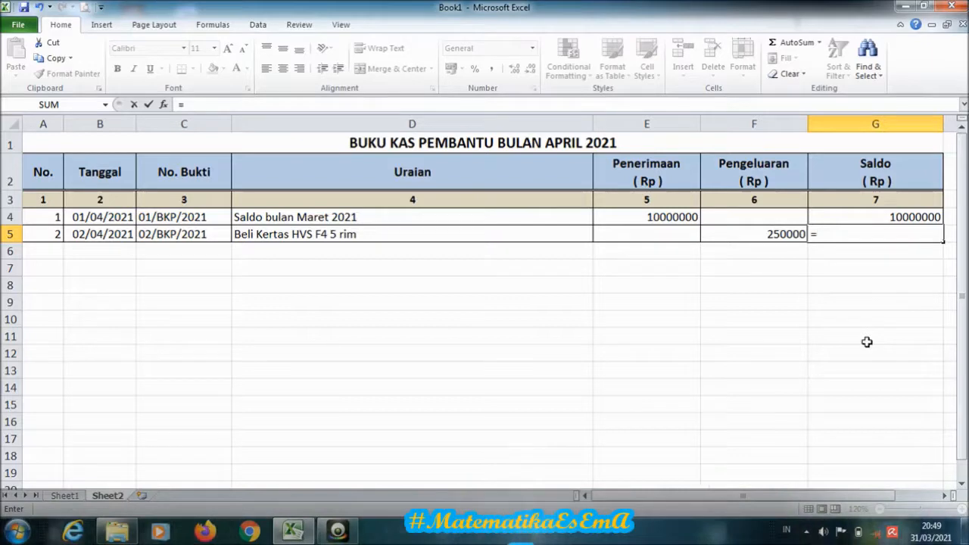
{"action": "type", "text": "if"}
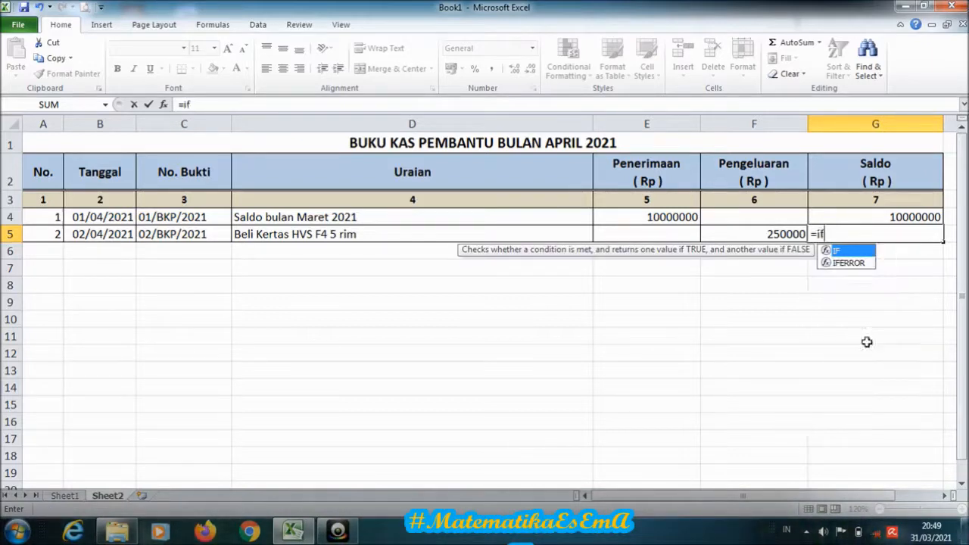
{"action": "key", "text": "Tab"}
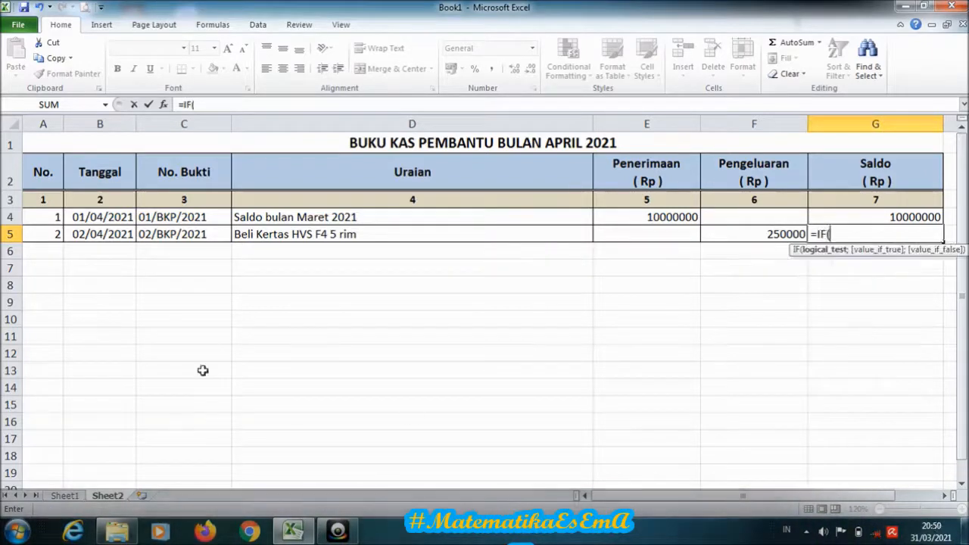
{"action": "left_click", "coordinate": [42, 234]}
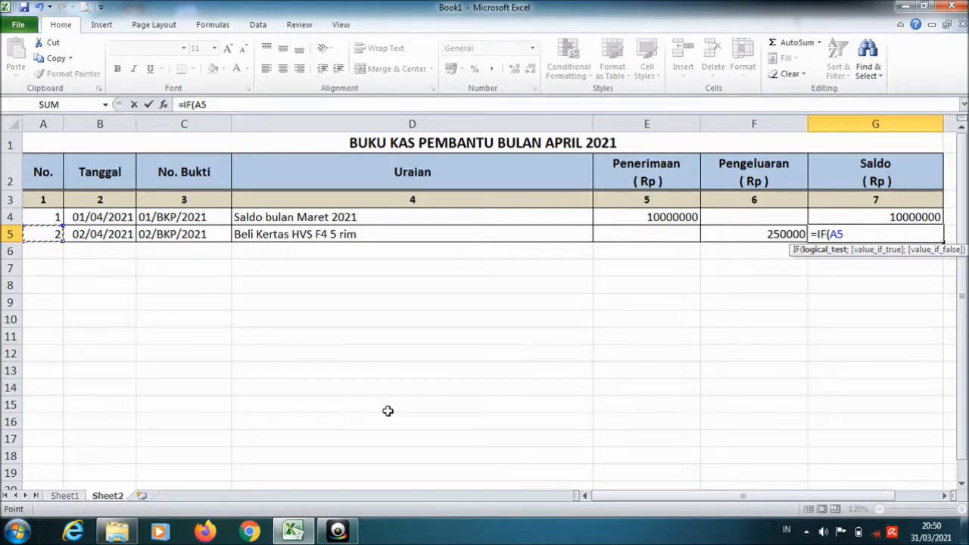
{"action": "type", "text": "<>0;"}
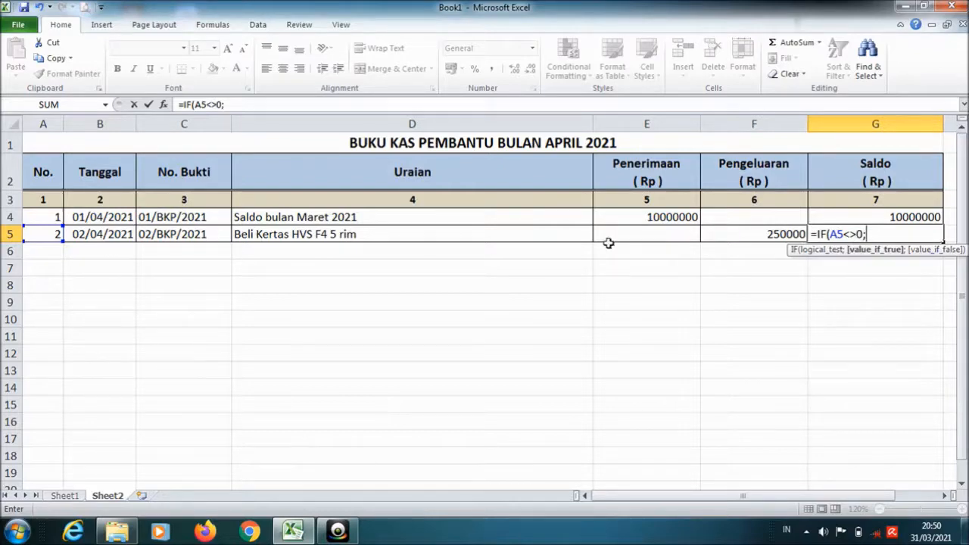
{"action": "left_click", "coordinate": [886, 219]}
{"action": "type", "text": "+"}
{"action": "left_click", "coordinate": [648, 233]}
{"action": "type", "text": "-"}
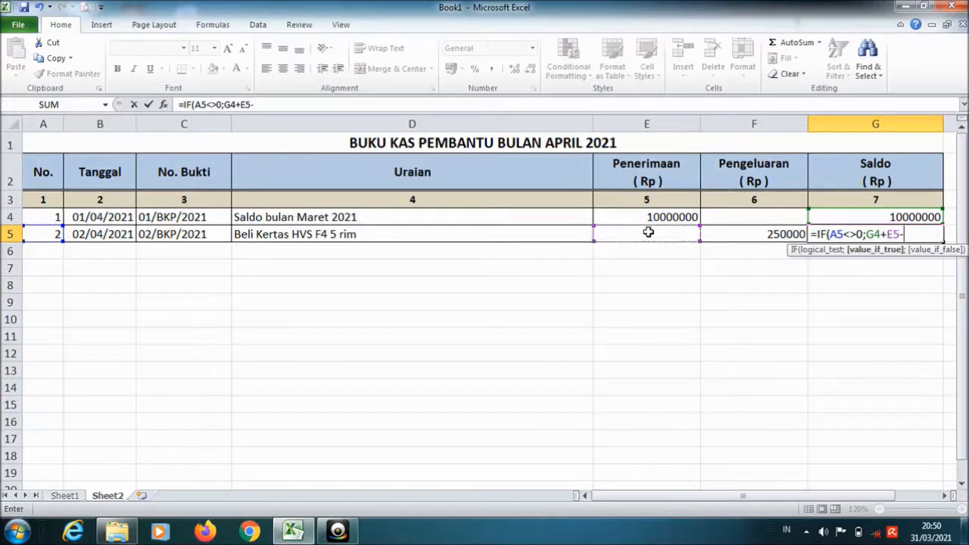
{"action": "left_click", "coordinate": [749, 234]}
{"action": "type", "text": ";"}
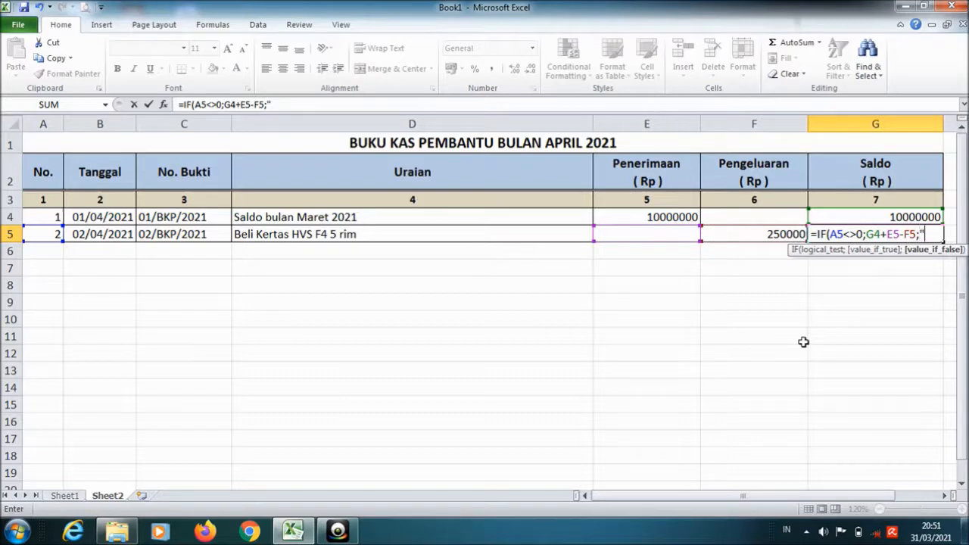
{"action": "type", "text": "\"\")"}
{"action": "key", "text": "Return"}
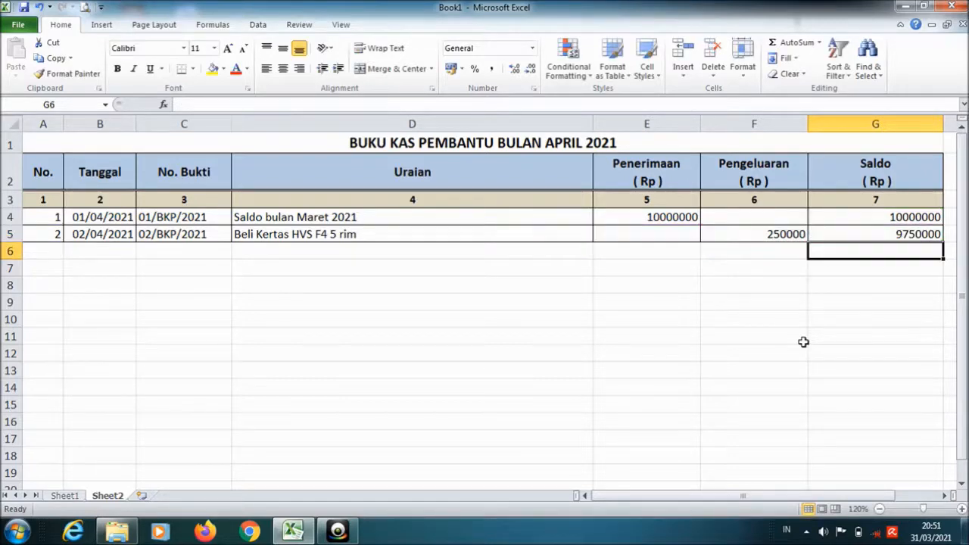
Step: Fill the running balance formula from G5 down through G54
{"action": "left_click", "coordinate": [887, 236]}
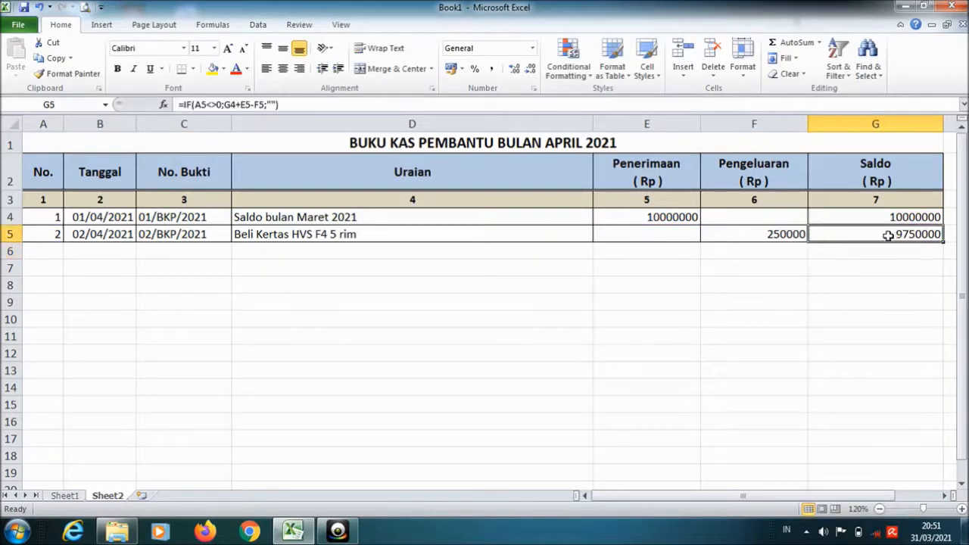
{"action": "left_click_drag", "start_coordinate": [942, 240], "coordinate": [932, 477]}
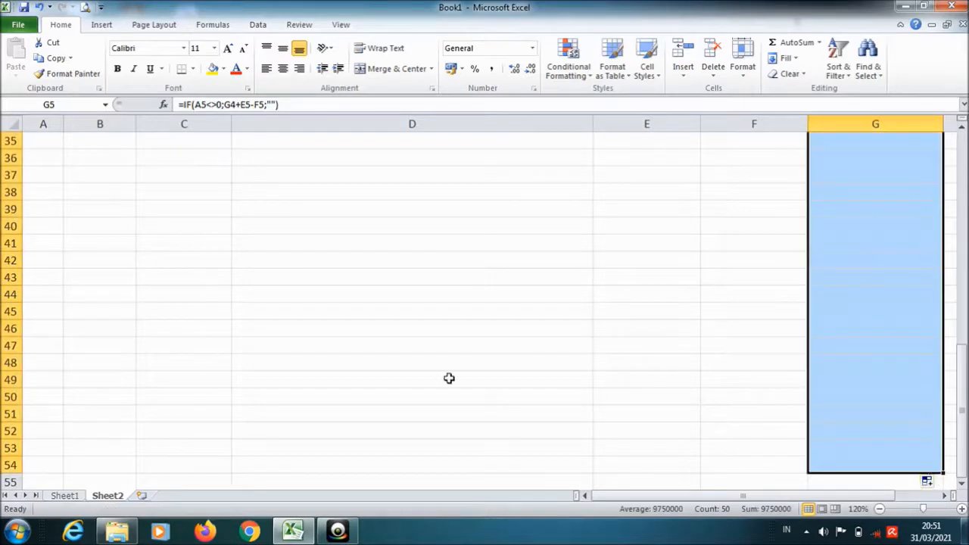
{"action": "left_click", "coordinate": [643, 316]}
{"action": "left_click_drag", "start_coordinate": [961, 428], "coordinate": [962, 216]}
Step: Enter row number 3 in A6 and the date 4-4-21 in B6
{"action": "left_click", "coordinate": [43, 252]}
{"action": "type", "text": "3"}
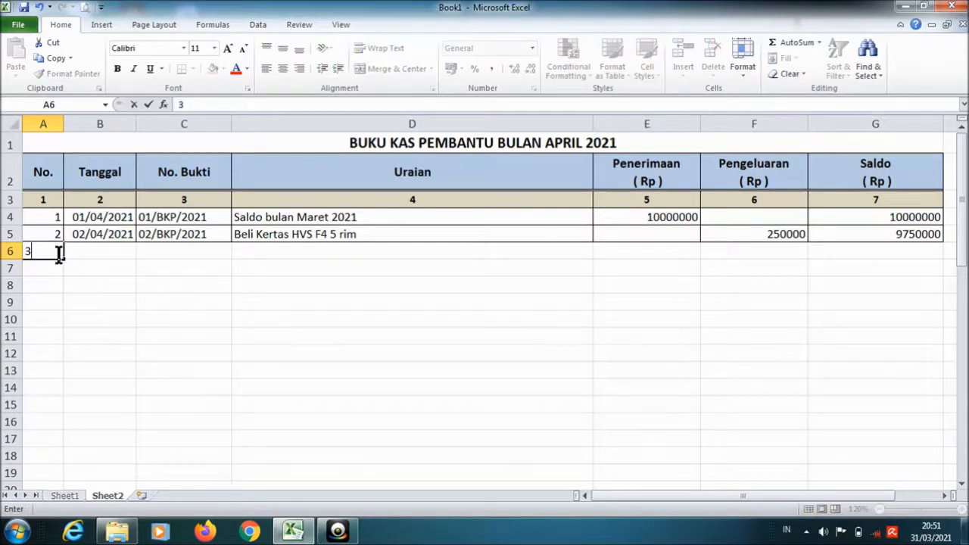
{"action": "left_click", "coordinate": [886, 318]}
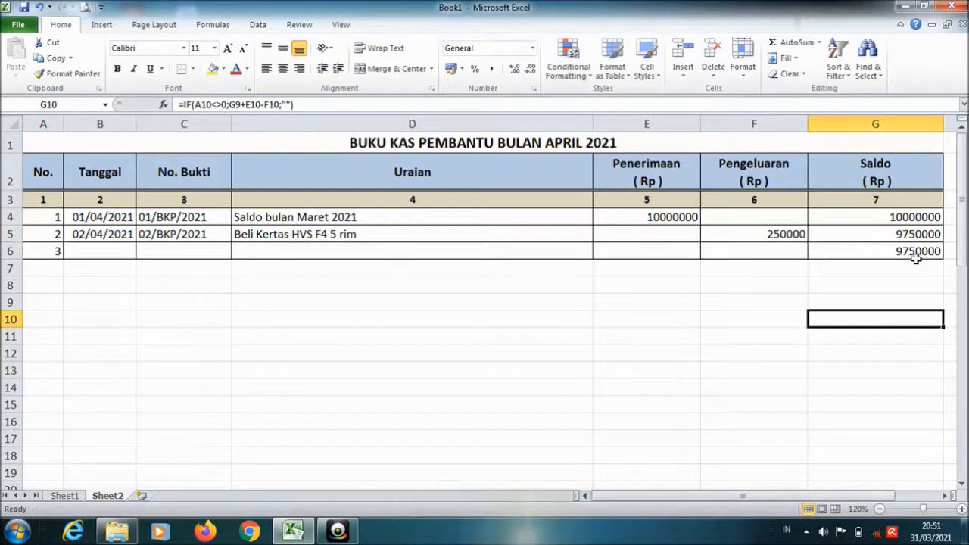
{"action": "left_click", "coordinate": [85, 252]}
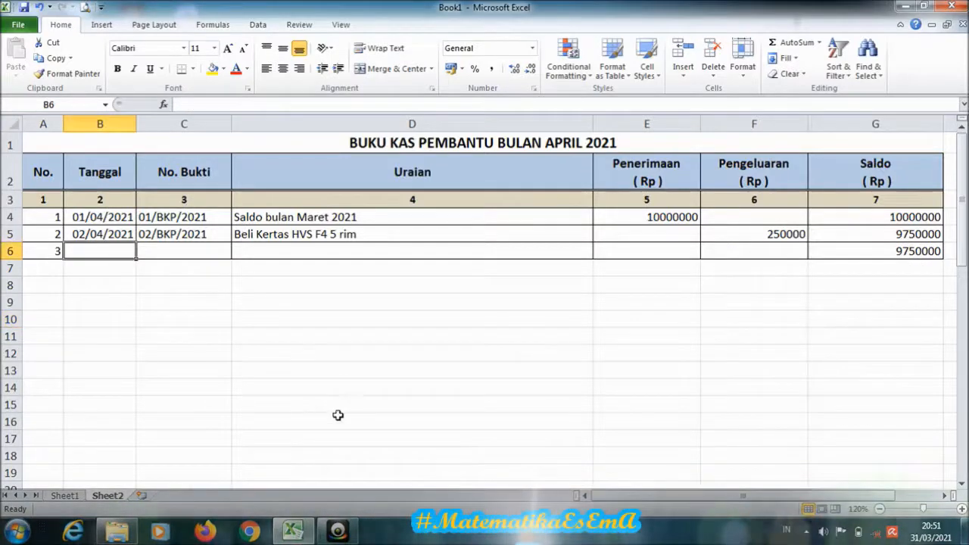
{"action": "type", "text": "4"}
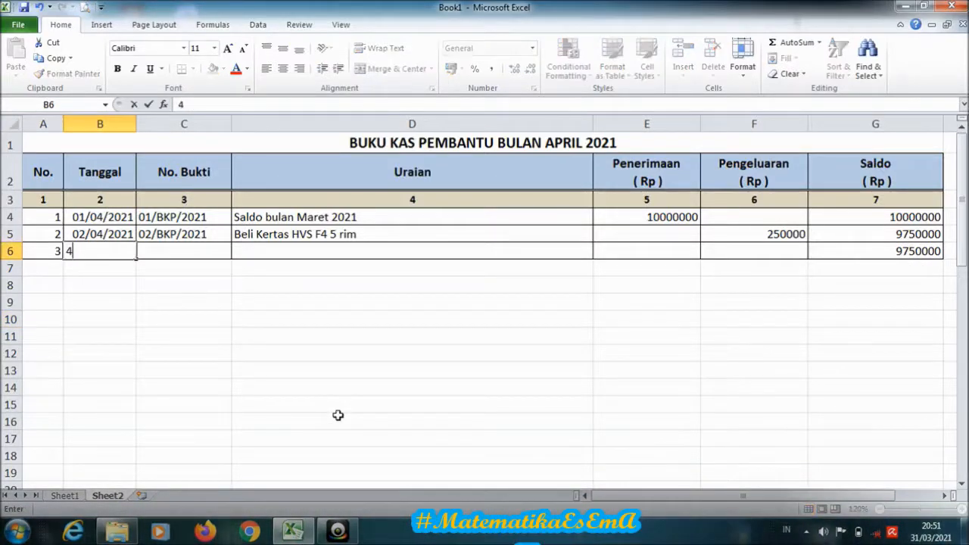
{"action": "type", "text": "-4-21"}
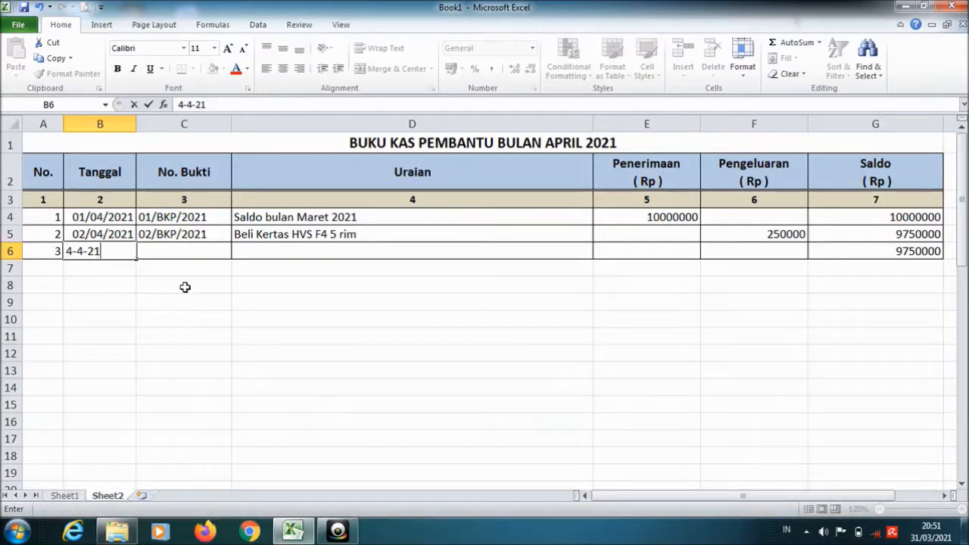
Step: Copy the voucher number from C5 into C6 and change it to 03/BKP/2021
{"action": "left_click", "coordinate": [157, 253]}
{"action": "right_click", "coordinate": [173, 236]}
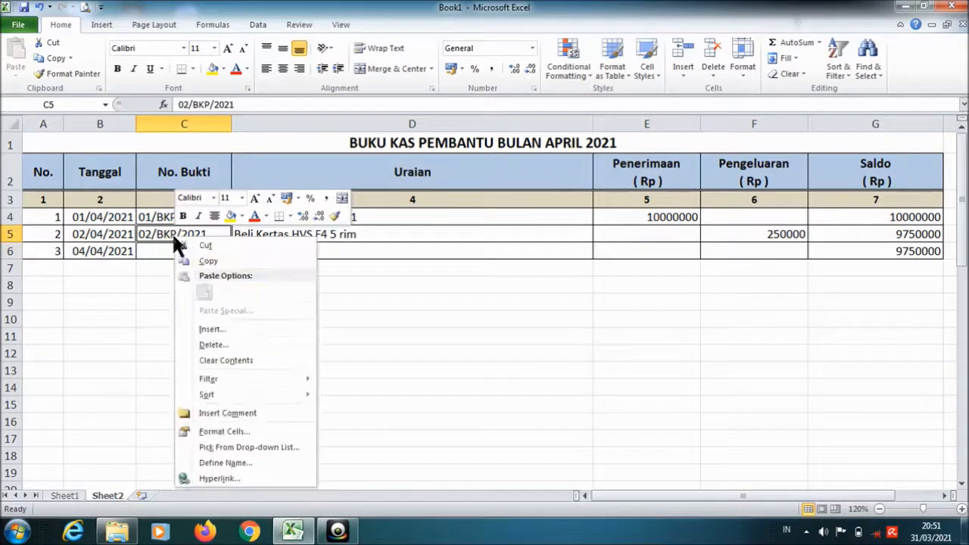
{"action": "left_click", "coordinate": [206, 258]}
{"action": "left_click", "coordinate": [179, 253]}
{"action": "right_click", "coordinate": [180, 252]}
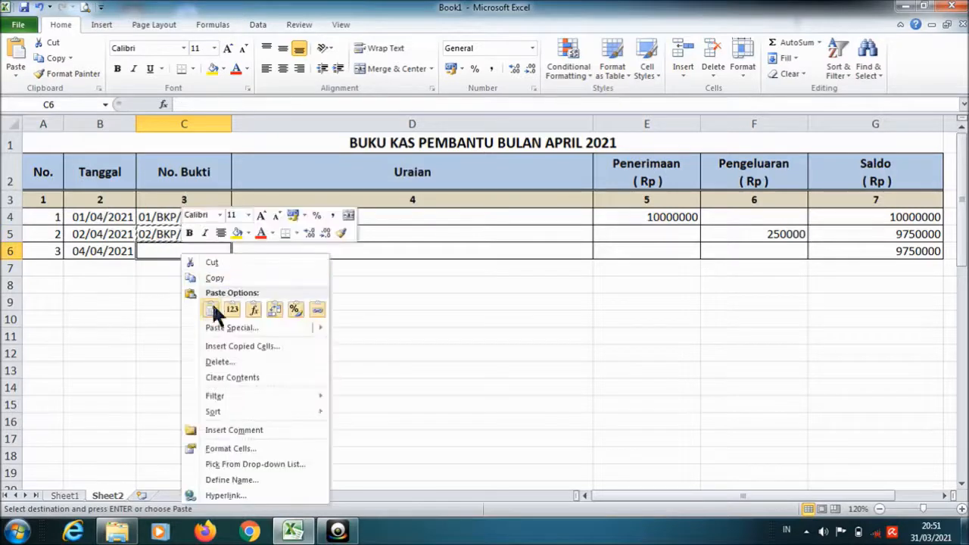
{"action": "left_click", "coordinate": [208, 310]}
{"action": "double_click", "coordinate": [144, 251]}
{"action": "key", "text": "Delete"}
{"action": "type", "text": "3"}
{"action": "key", "text": "Tab"}
Step: Enter the description "Bayar tukang" in D6 and the expense amount 100000 in F6
{"action": "type", "text": "Bayar tukang"}
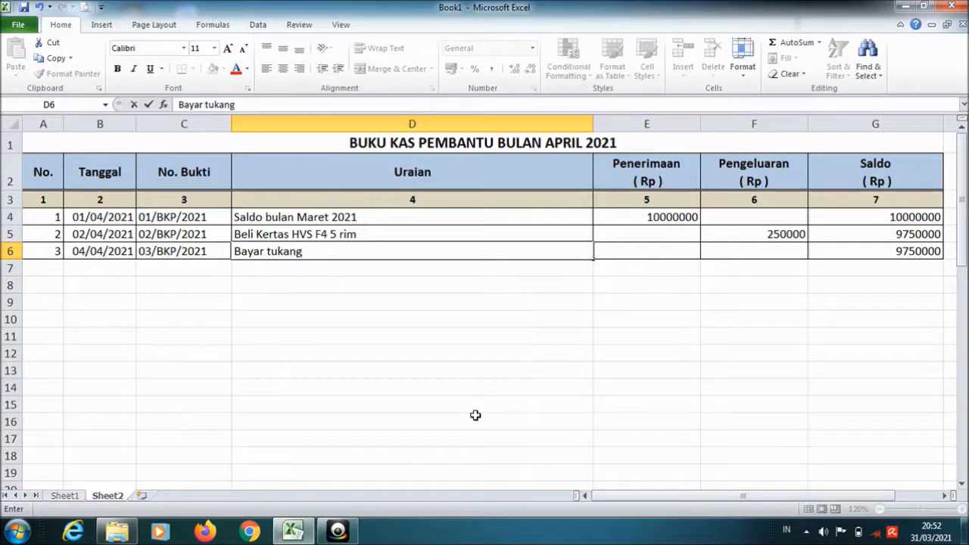
{"action": "left_click", "coordinate": [774, 254]}
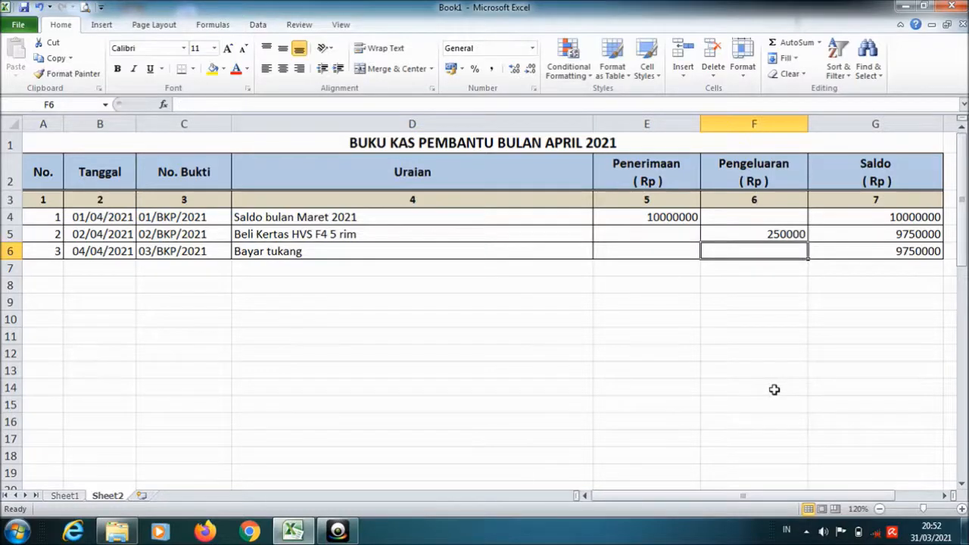
{"action": "type", "text": "100000"}
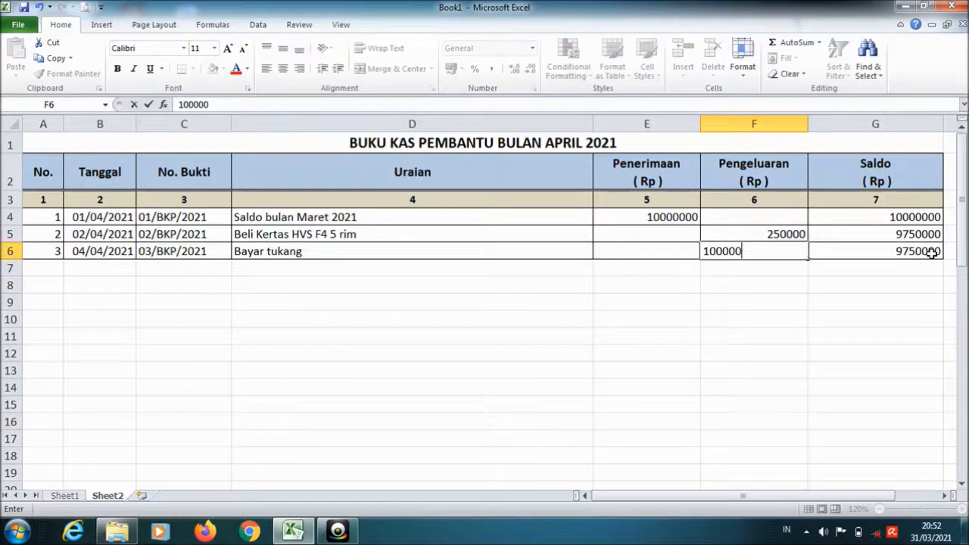
{"action": "left_click", "coordinate": [908, 273]}
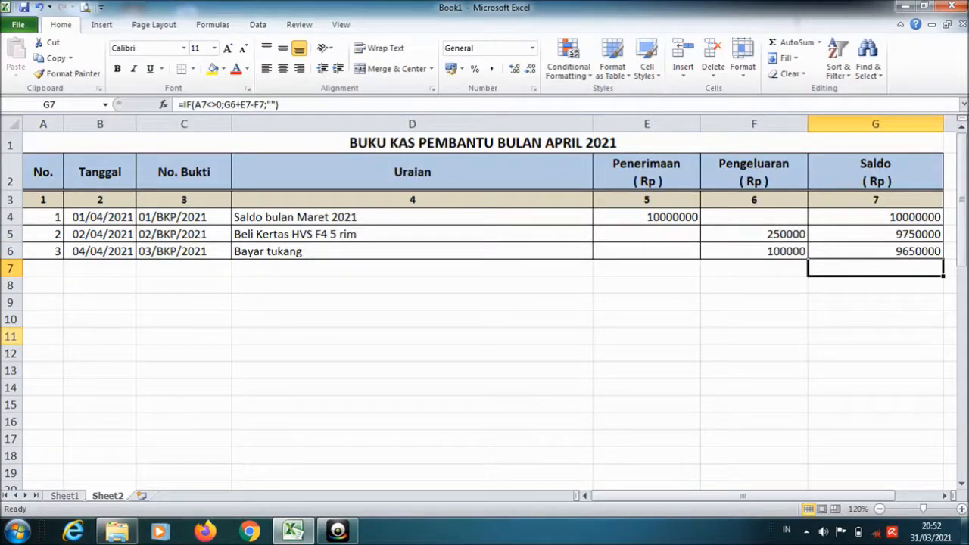
Step: Enter row number 4 in A7 to start the fourth cash book row
{"action": "left_click", "coordinate": [52, 269]}
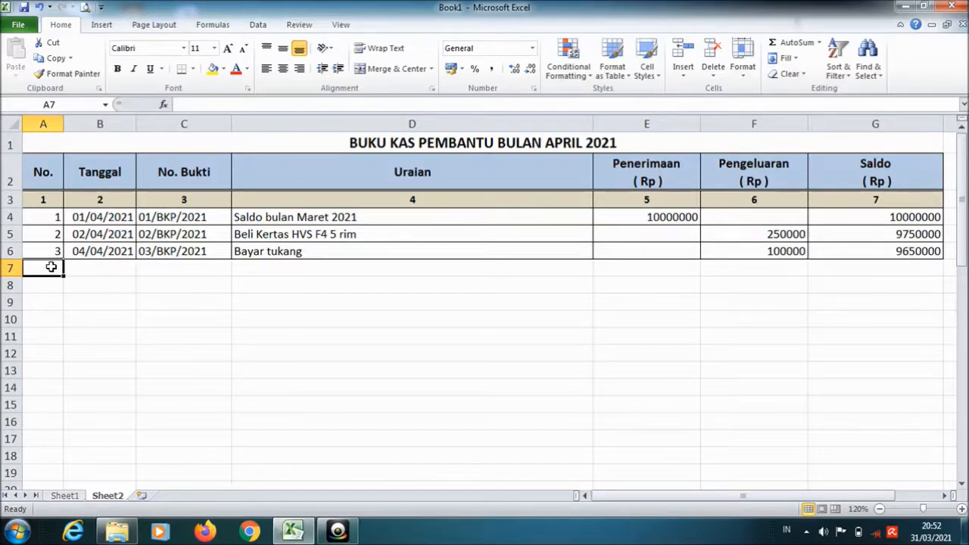
{"action": "type", "text": "4"}
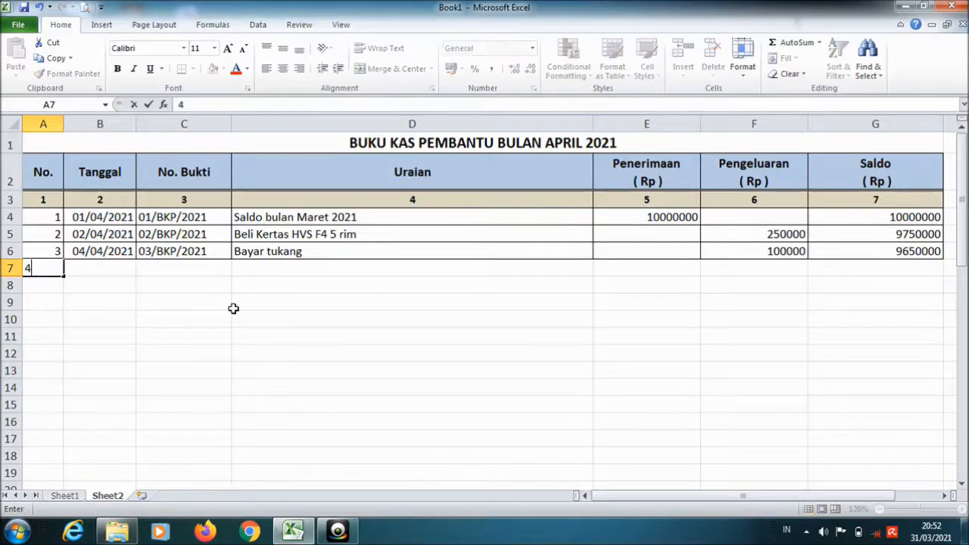
{"action": "left_click", "coordinate": [905, 290]}
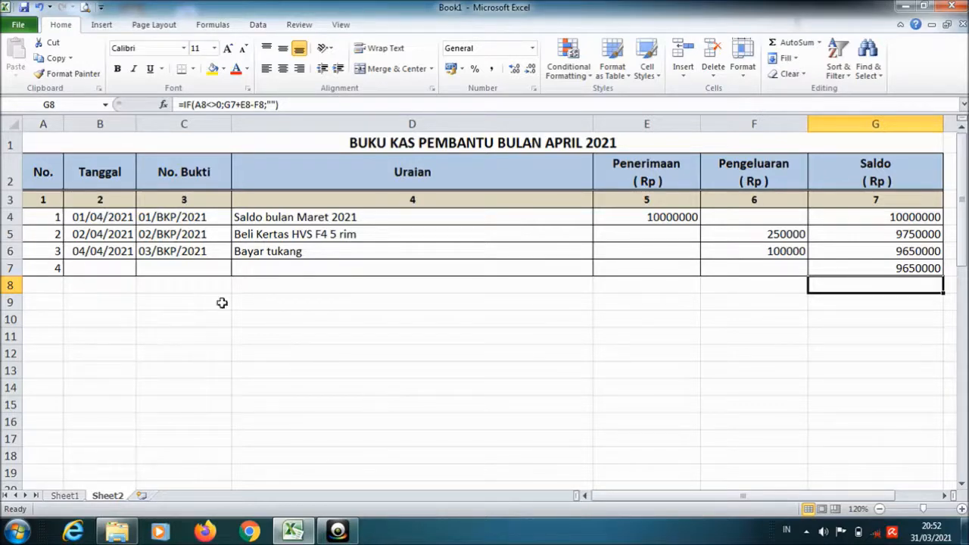
Step: Format the No. column cells from A4 down as Number with 0 decimal places and centre them horizontally and vertically
{"action": "left_click", "coordinate": [44, 218]}
{"action": "left_click_drag", "start_coordinate": [45, 218], "coordinate": [42, 482]}
{"action": "right_click", "coordinate": [39, 283]}
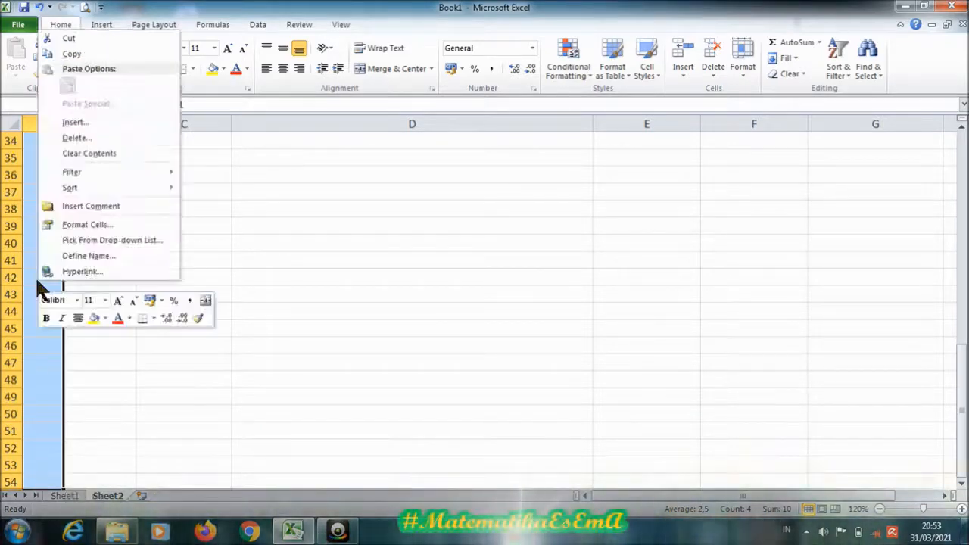
{"action": "left_click", "coordinate": [87, 225]}
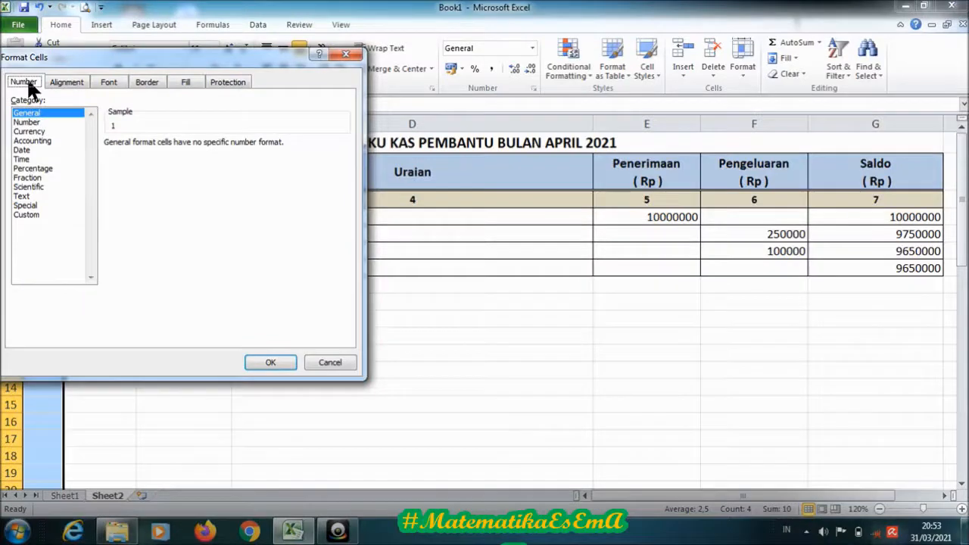
{"action": "left_click", "coordinate": [27, 123]}
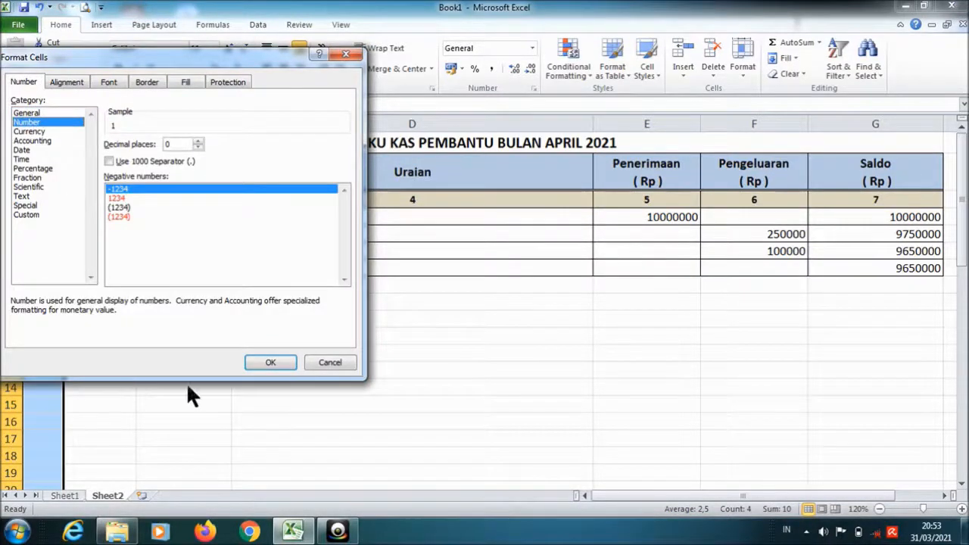
{"action": "left_click", "coordinate": [272, 363]}
{"action": "left_click", "coordinate": [283, 48]}
{"action": "left_click", "coordinate": [283, 67]}
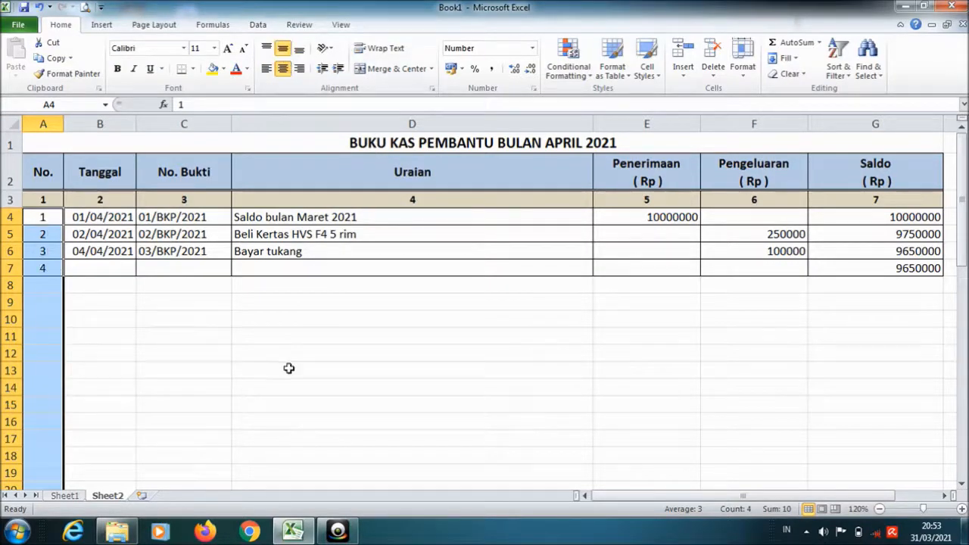
Step: Format the dates in B4:B54 with the non-asterisk 14/03/2001 Date type and centre them horizontally and vertically
{"action": "left_click", "coordinate": [101, 218]}
{"action": "left_click_drag", "start_coordinate": [101, 218], "coordinate": [117, 460]}
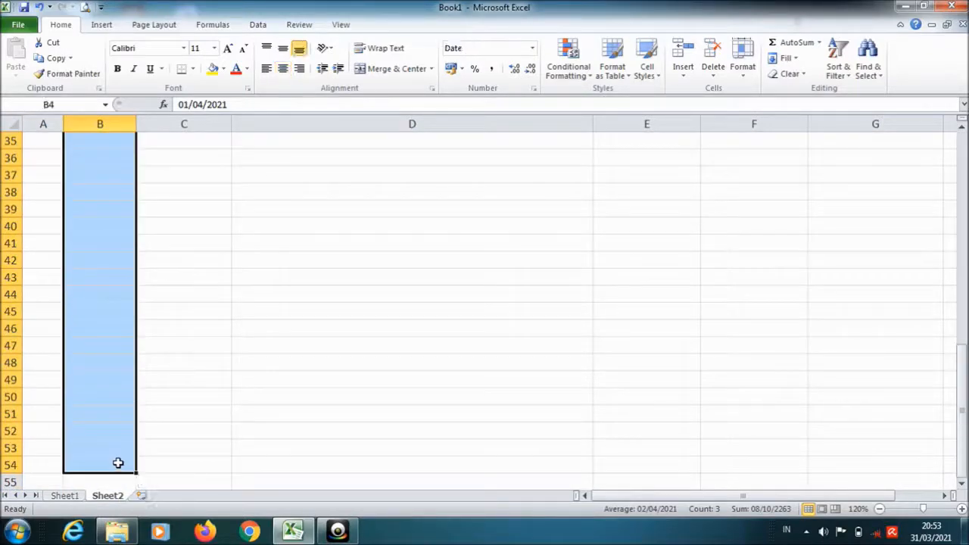
{"action": "right_click", "coordinate": [126, 327]}
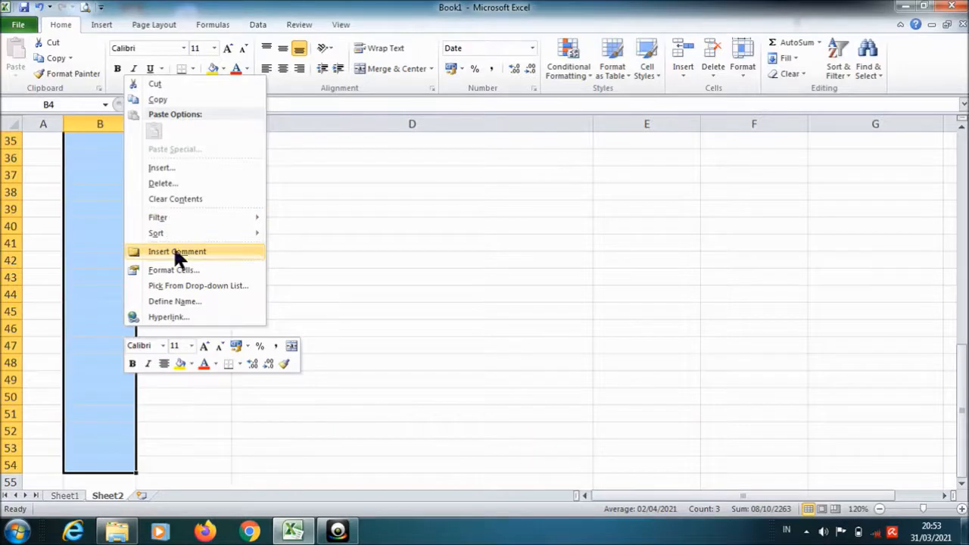
{"action": "left_click", "coordinate": [178, 269]}
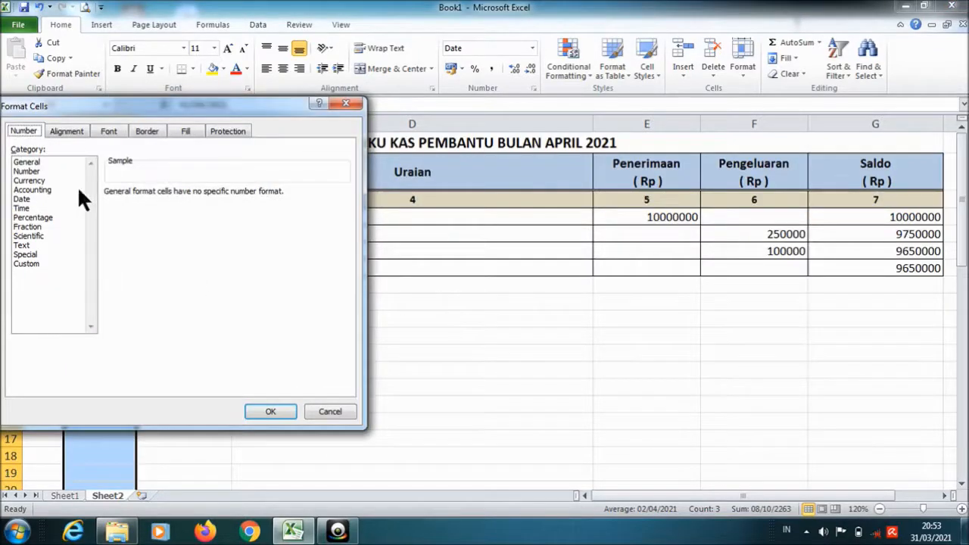
{"action": "left_click", "coordinate": [25, 199]}
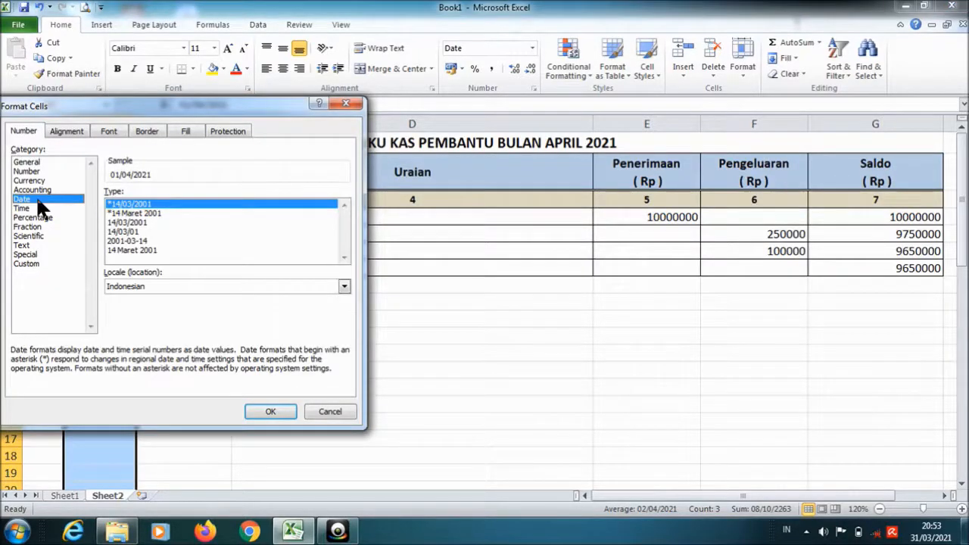
{"action": "left_click", "coordinate": [126, 222]}
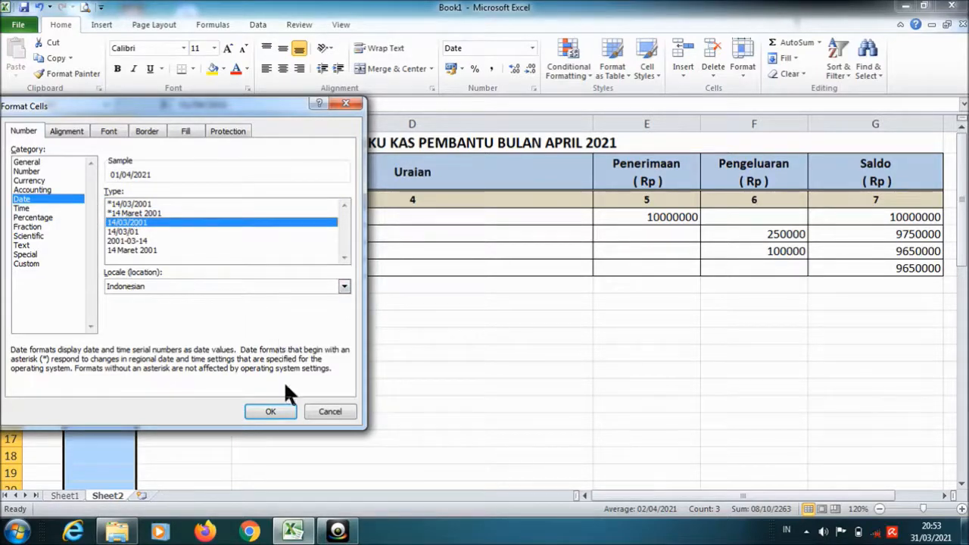
{"action": "left_click", "coordinate": [270, 411]}
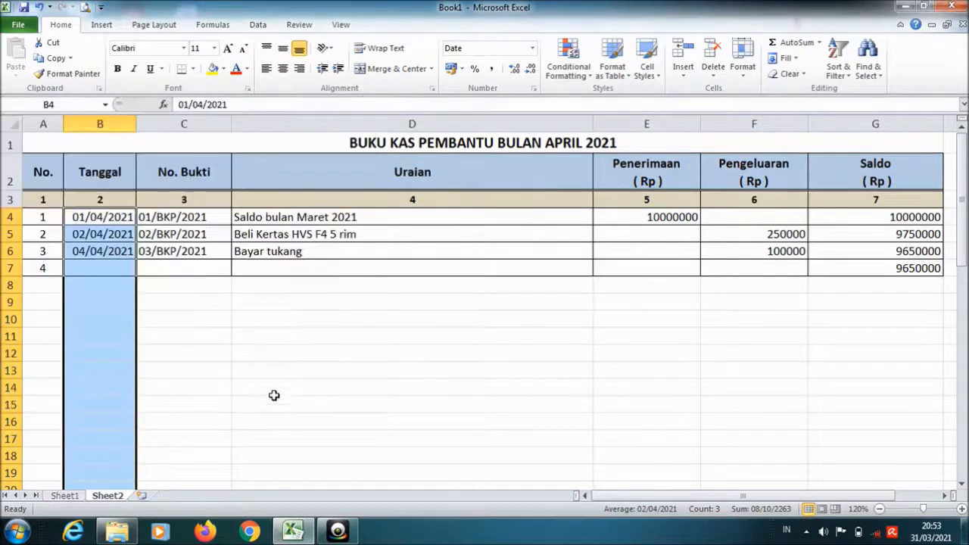
{"action": "left_click", "coordinate": [281, 68]}
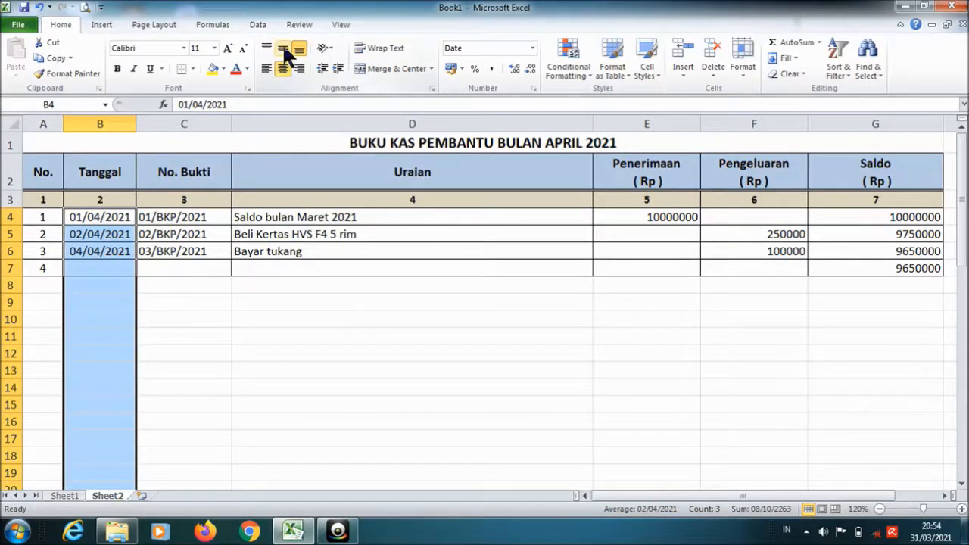
{"action": "left_click", "coordinate": [284, 50]}
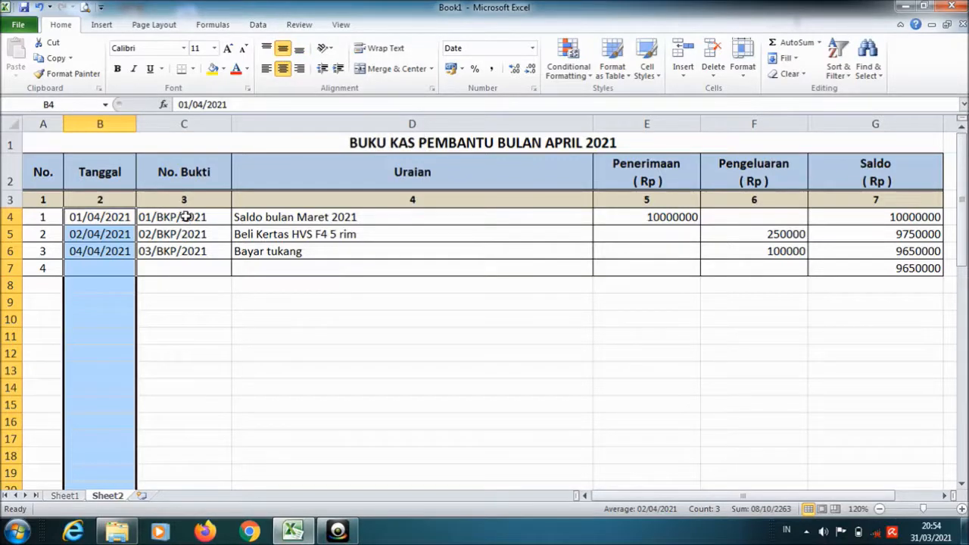
Step: Centre the voucher numbers in C4:C54 horizontally and vertically
{"action": "left_click_drag", "start_coordinate": [187, 216], "coordinate": [190, 472]}
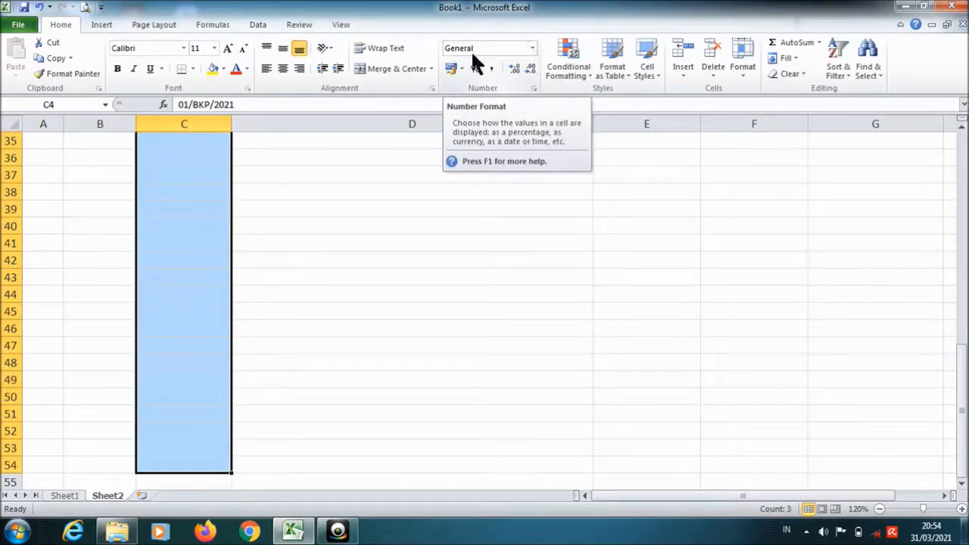
{"action": "left_click", "coordinate": [283, 67]}
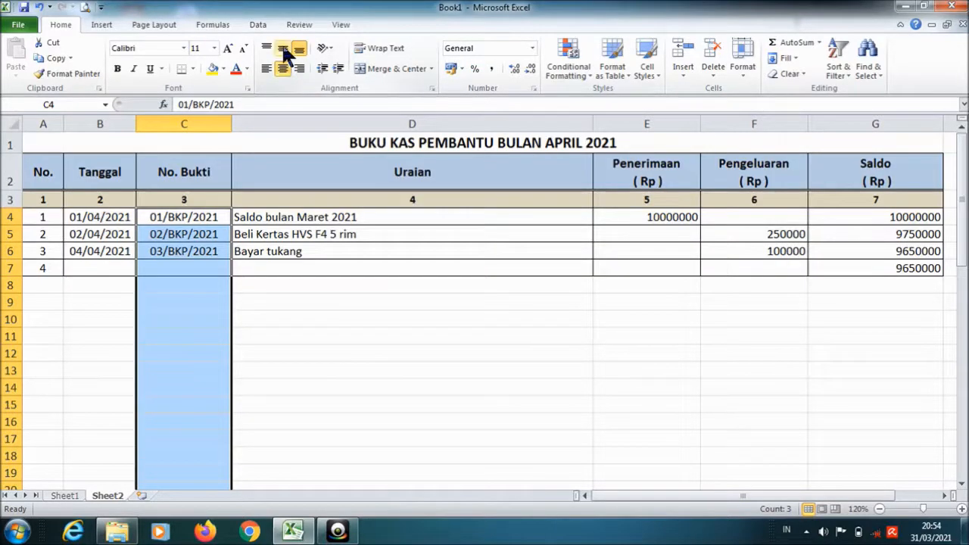
{"action": "left_click", "coordinate": [284, 48]}
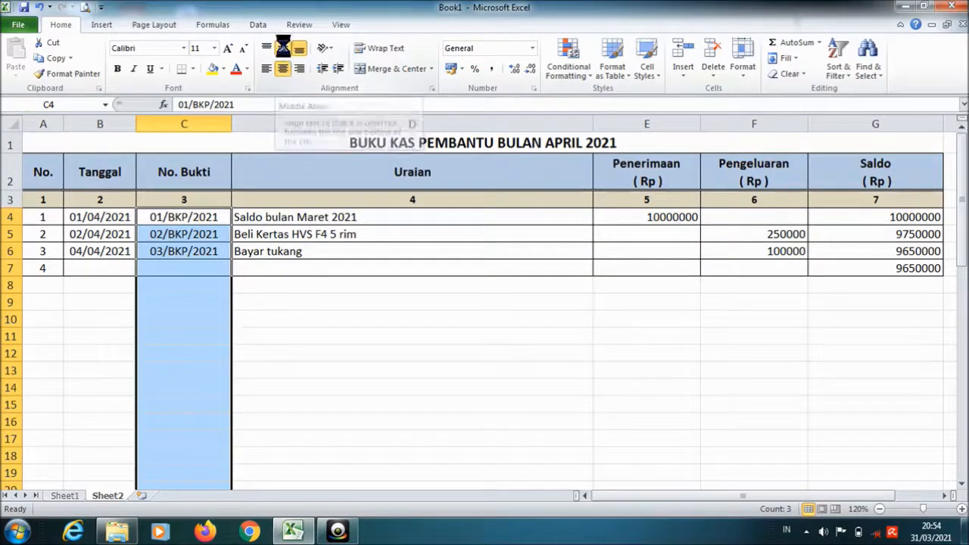
Step: Align the descriptions in D4:D54 left horizontally and to the middle vertically
{"action": "left_click", "coordinate": [402, 212]}
{"action": "left_click_drag", "start_coordinate": [402, 213], "coordinate": [442, 454]}
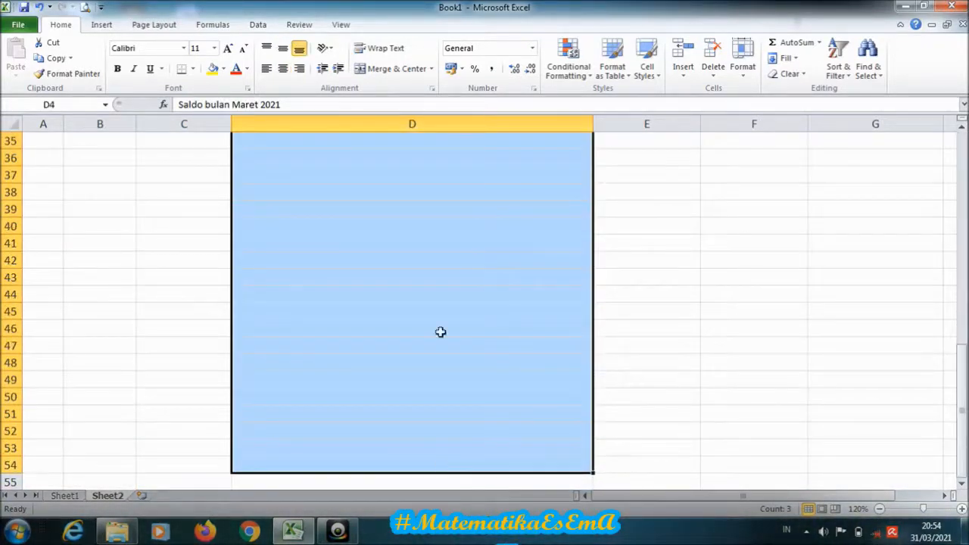
{"action": "left_click", "coordinate": [263, 65]}
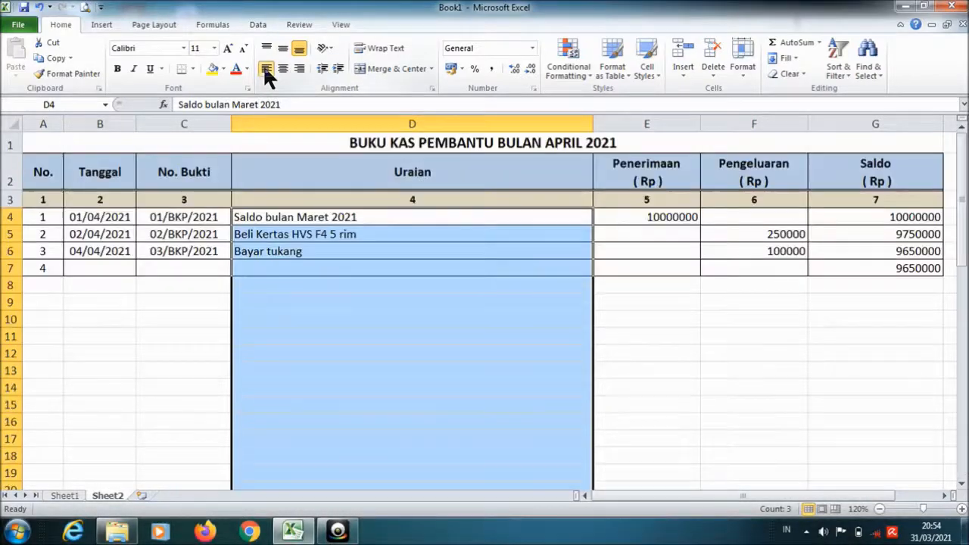
{"action": "left_click", "coordinate": [283, 50]}
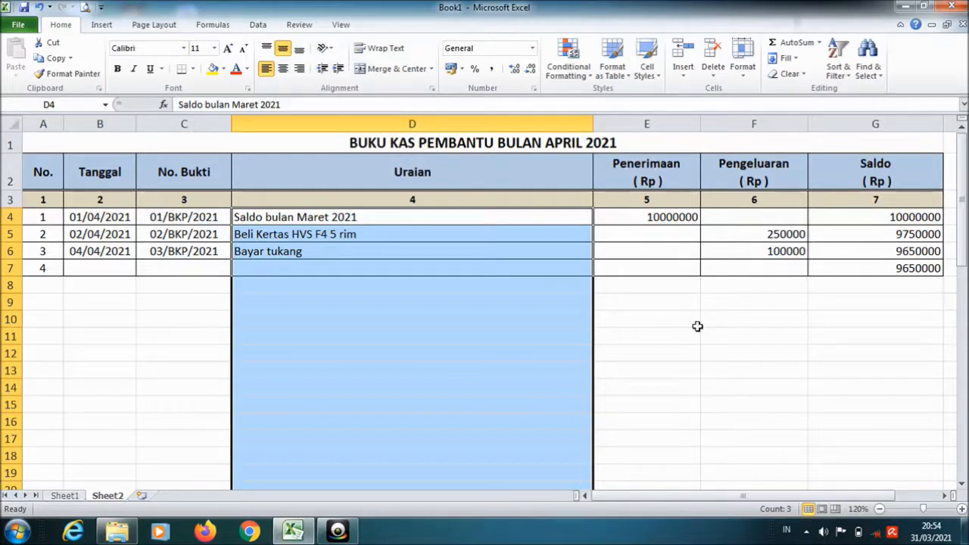
{"action": "left_click", "coordinate": [754, 422]}
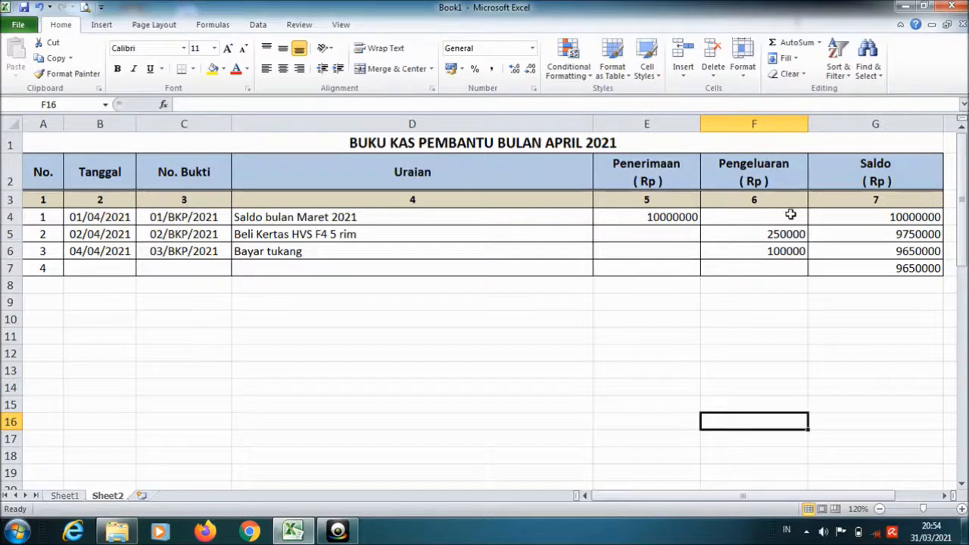
Step: Format the amounts in E4:G54 as Accounting with 0 decimal places and no currency symbol, and centre them horizontally and vertically
{"action": "left_click_drag", "start_coordinate": [613, 216], "coordinate": [840, 413]}
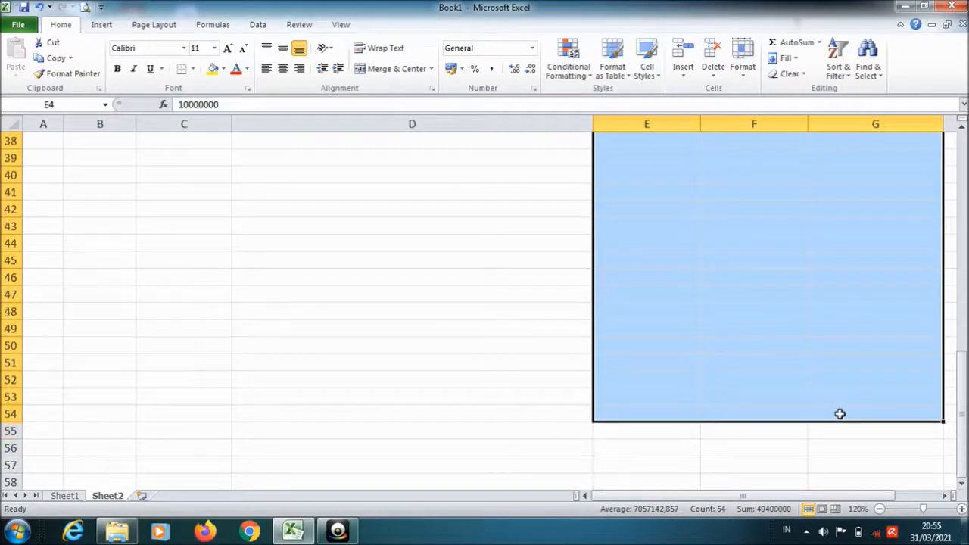
{"action": "right_click", "coordinate": [765, 287]}
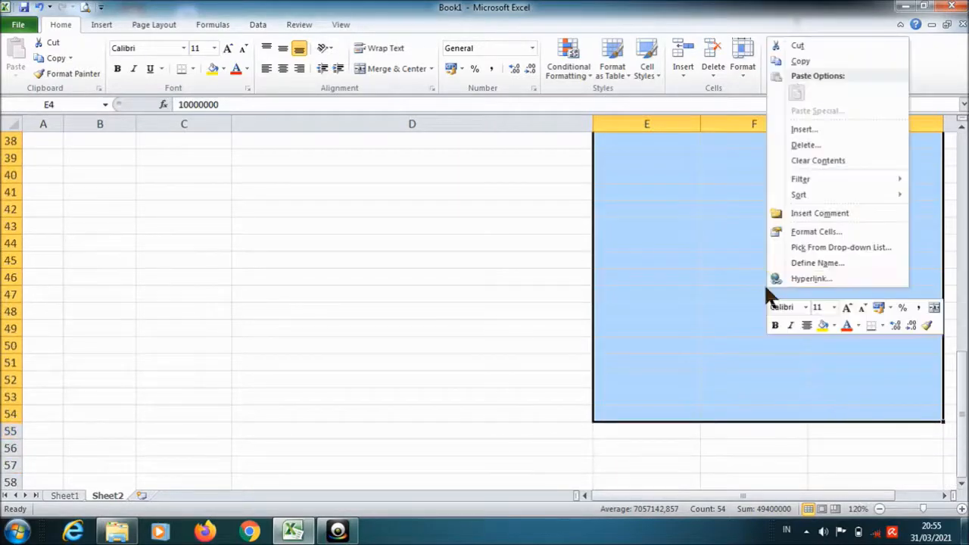
{"action": "left_click", "coordinate": [813, 231]}
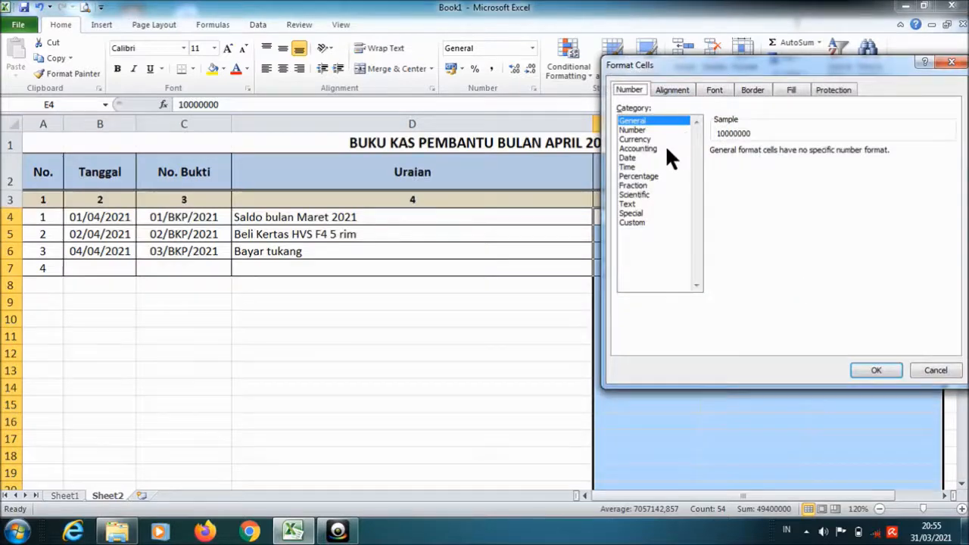
{"action": "left_click", "coordinate": [638, 149]}
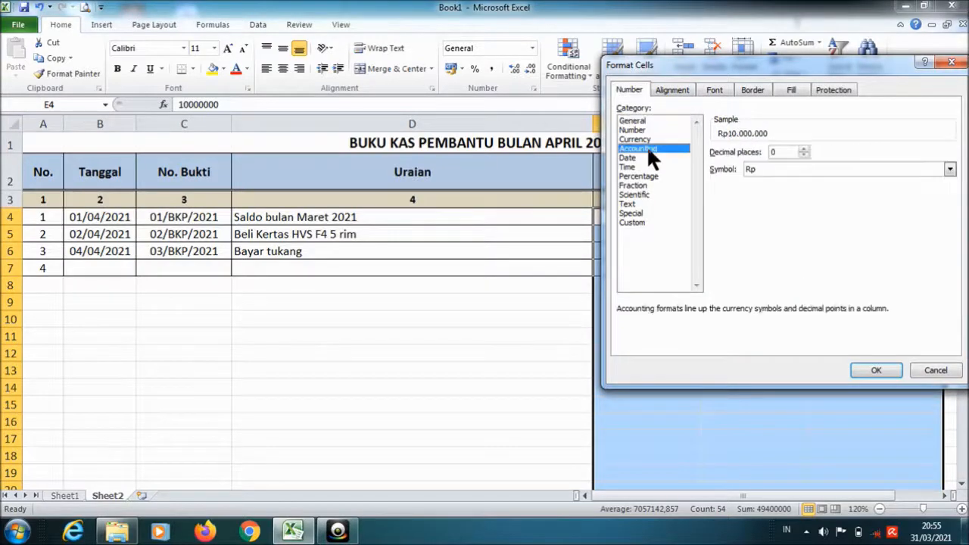
{"action": "left_click", "coordinate": [949, 170]}
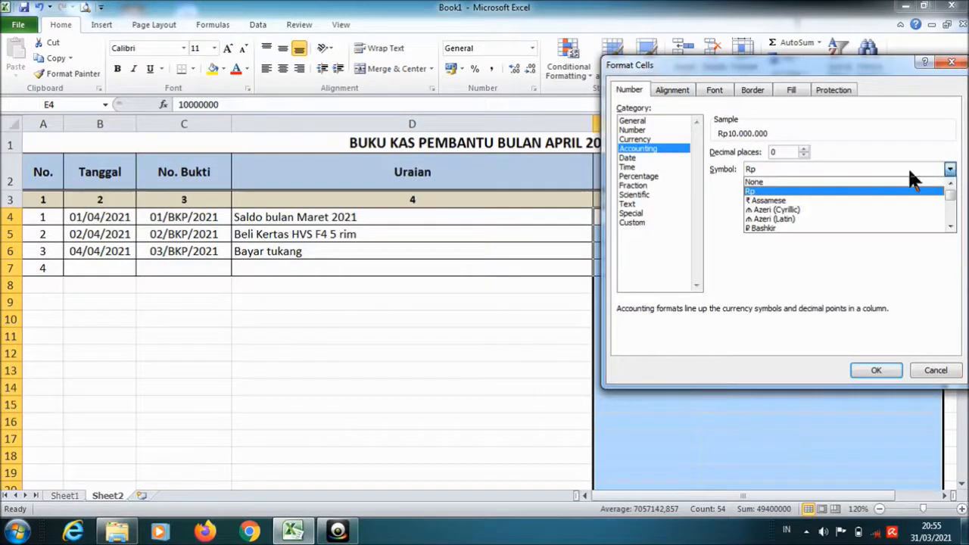
{"action": "left_click", "coordinate": [798, 179]}
{"action": "left_click", "coordinate": [875, 371]}
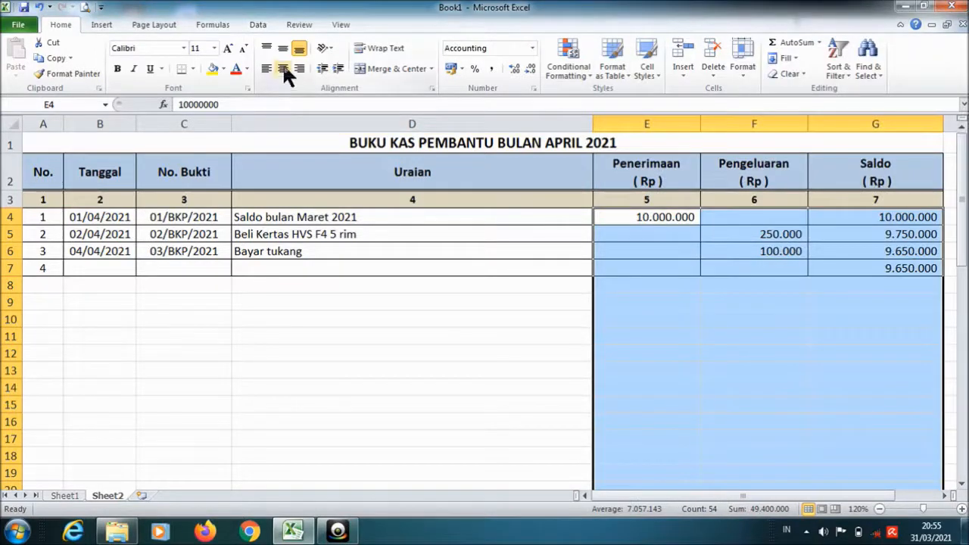
{"action": "left_click", "coordinate": [282, 47]}
{"action": "left_click", "coordinate": [487, 370]}
Step: Test the automatic borders and balance in row 54 by entering 50 in A54, and clear that cell again
{"action": "left_click_drag", "start_coordinate": [962, 227], "coordinate": [962, 257]}
{"action": "left_click_drag", "start_coordinate": [961, 327], "coordinate": [961, 346]}
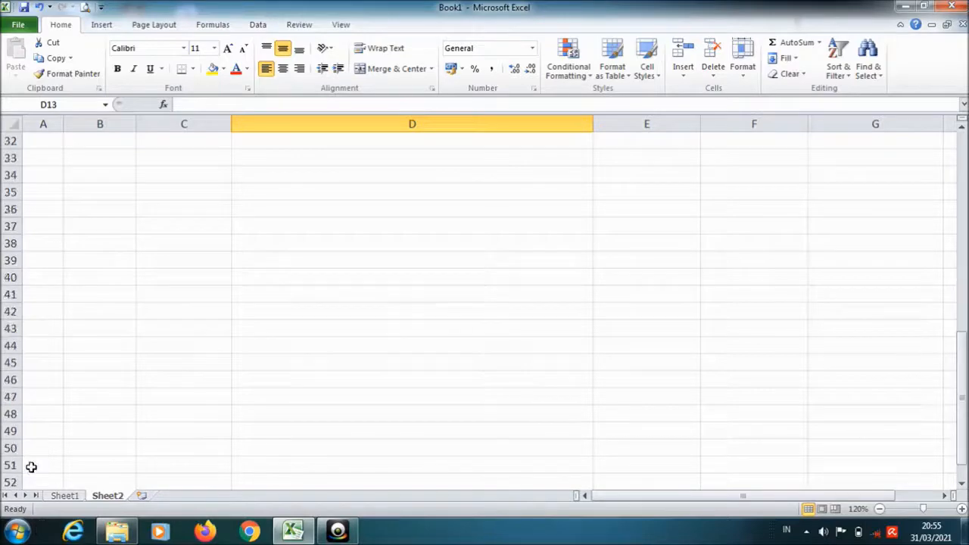
{"action": "scroll", "coordinate": [31, 462], "scroll_direction": "down", "scroll_amount": 1}
{"action": "left_click", "coordinate": [41, 448]}
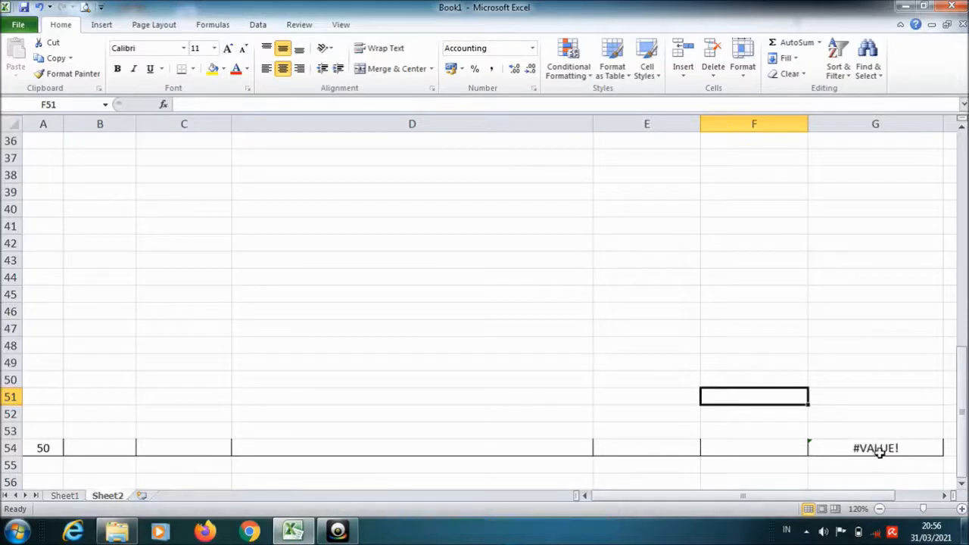
{"action": "left_click", "coordinate": [42, 449]}
{"action": "key", "text": "Delete"}
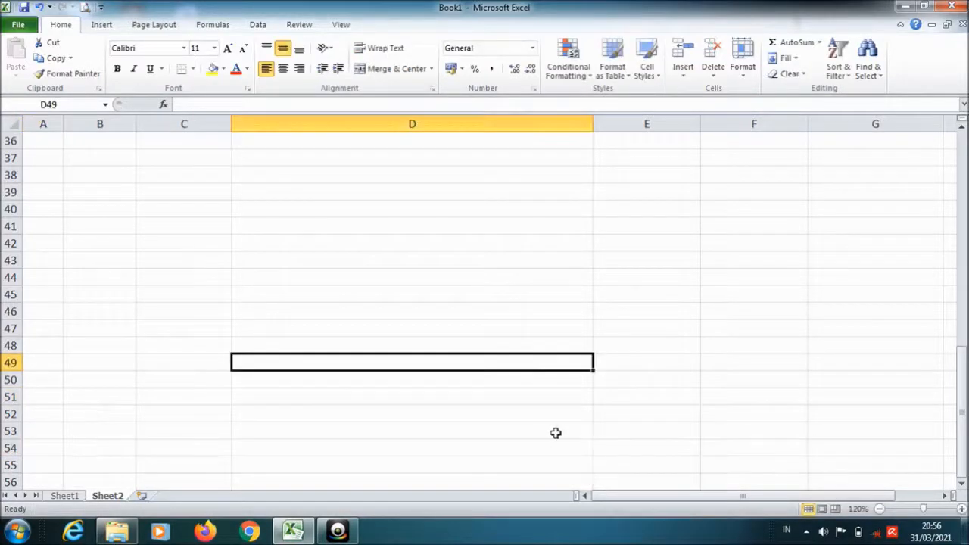
Step: Total the Penerimaan column in E55 with the SUM function over E4:E54
{"action": "left_click_drag", "start_coordinate": [964, 400], "coordinate": [964, 439]}
{"action": "left_click", "coordinate": [963, 484]}
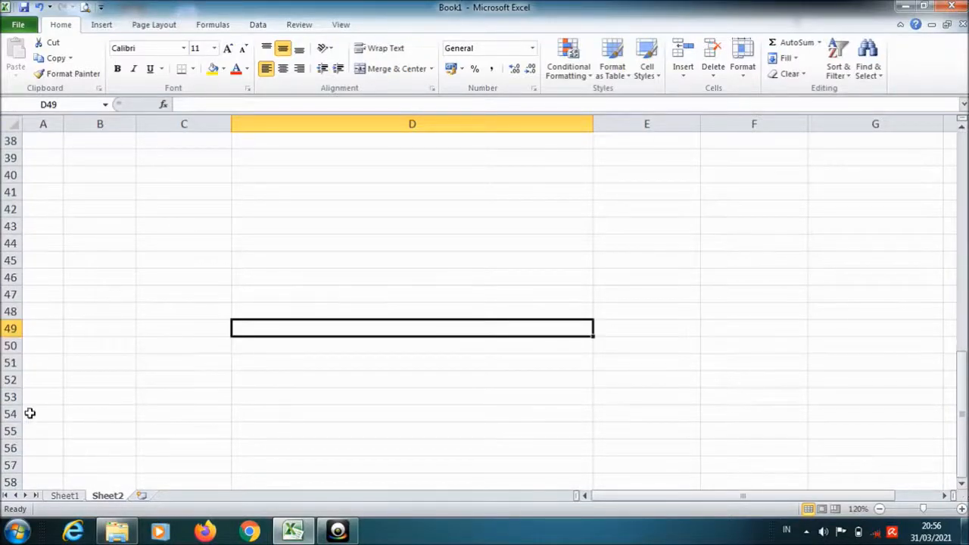
{"action": "left_click_drag", "start_coordinate": [40, 431], "coordinate": [97, 434]}
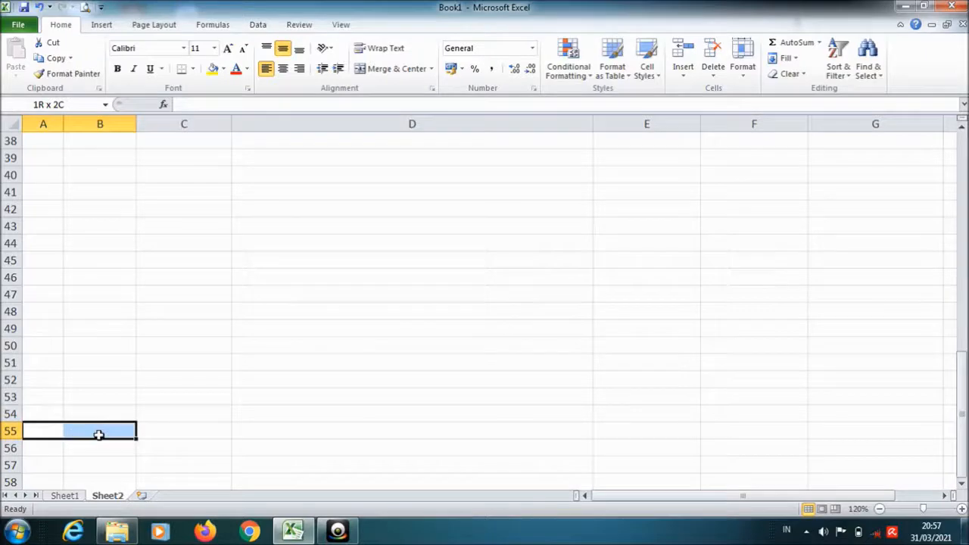
{"action": "left_click", "coordinate": [633, 431]}
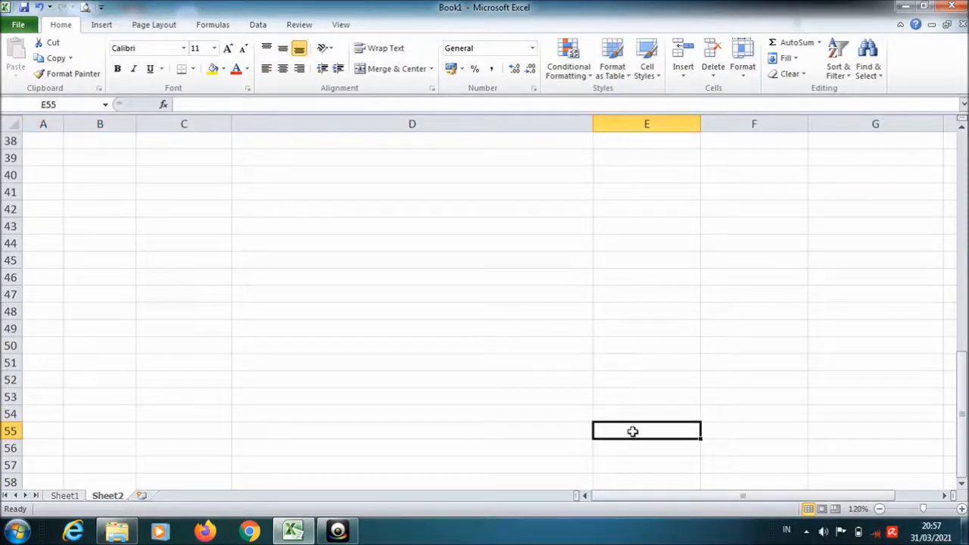
{"action": "type", "text": "="}
{"action": "left_click", "coordinate": [106, 107]}
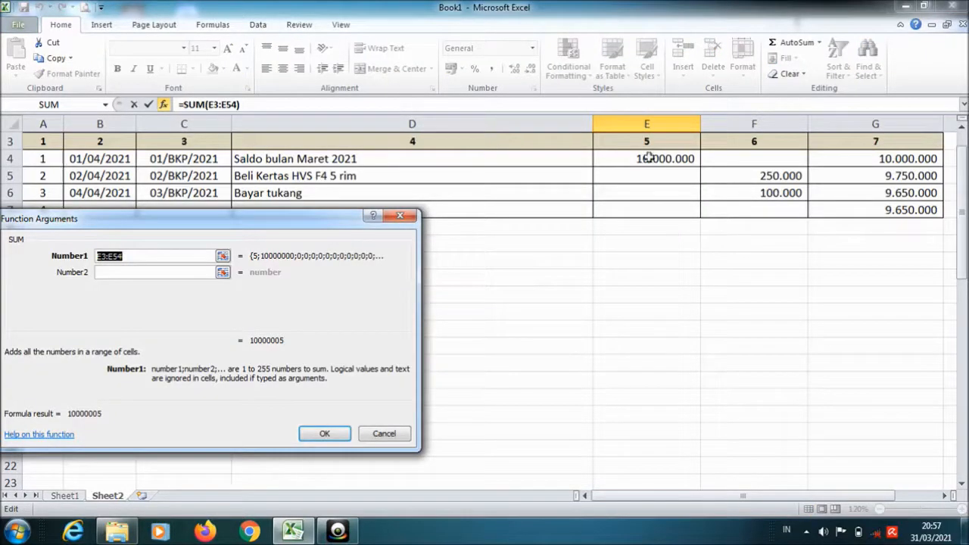
{"action": "left_click_drag", "start_coordinate": [648, 156], "coordinate": [646, 464]}
{"action": "left_click", "coordinate": [325, 433]}
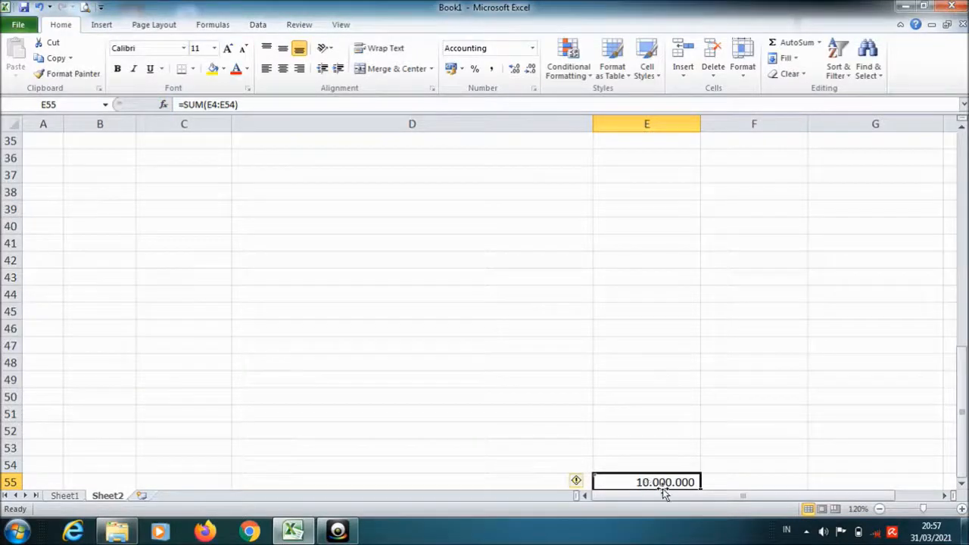
Step: Copy the total formula from E55 into F55 to sum the Pengeluaran column
{"action": "left_click_drag", "start_coordinate": [701, 490], "coordinate": [783, 495]}
{"action": "left_click_drag", "start_coordinate": [795, 418], "coordinate": [795, 415]}
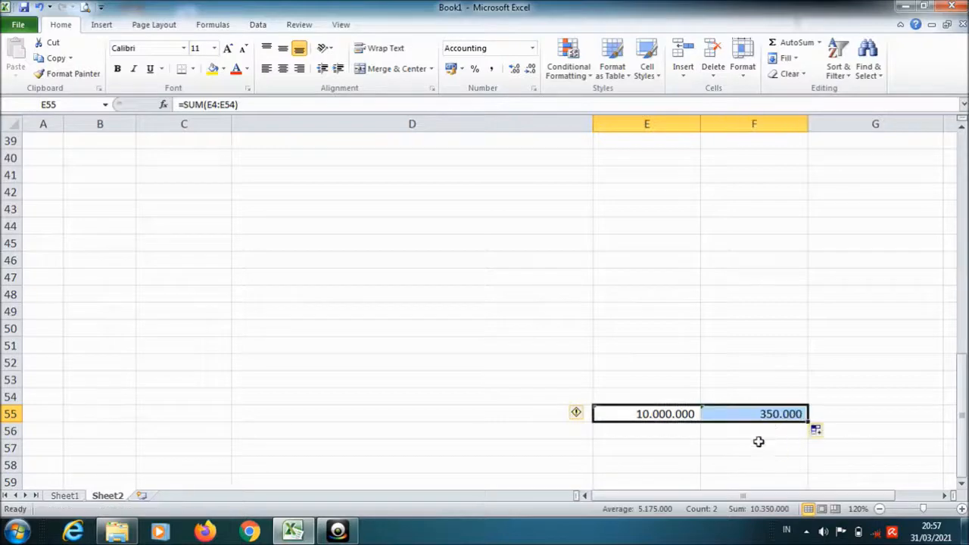
{"action": "left_click_drag", "start_coordinate": [961, 394], "coordinate": [966, 438]}
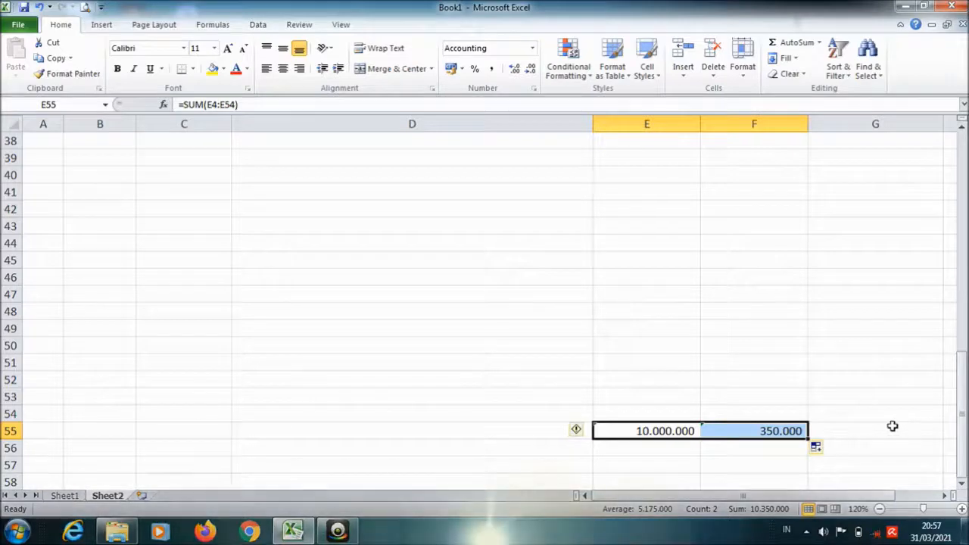
{"action": "left_click_drag", "start_coordinate": [962, 406], "coordinate": [962, 178]}
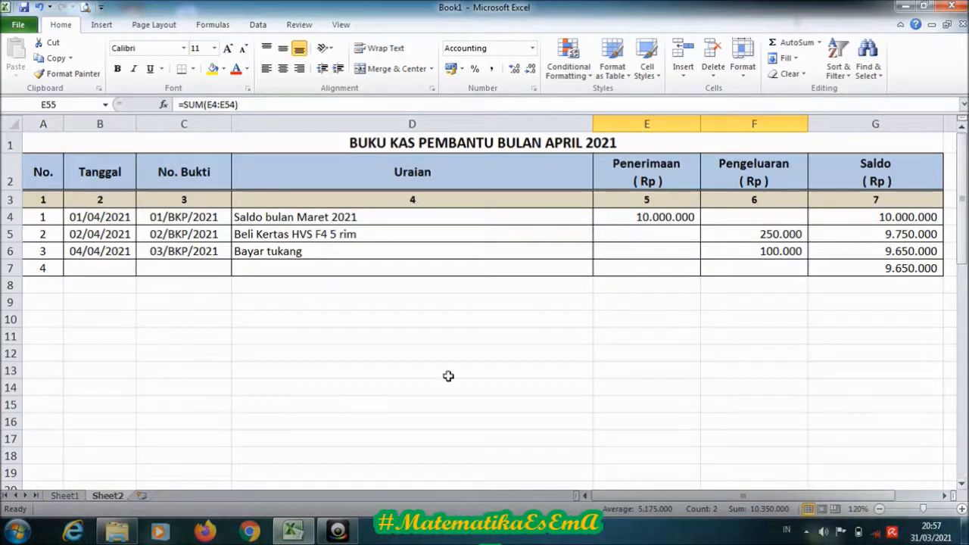